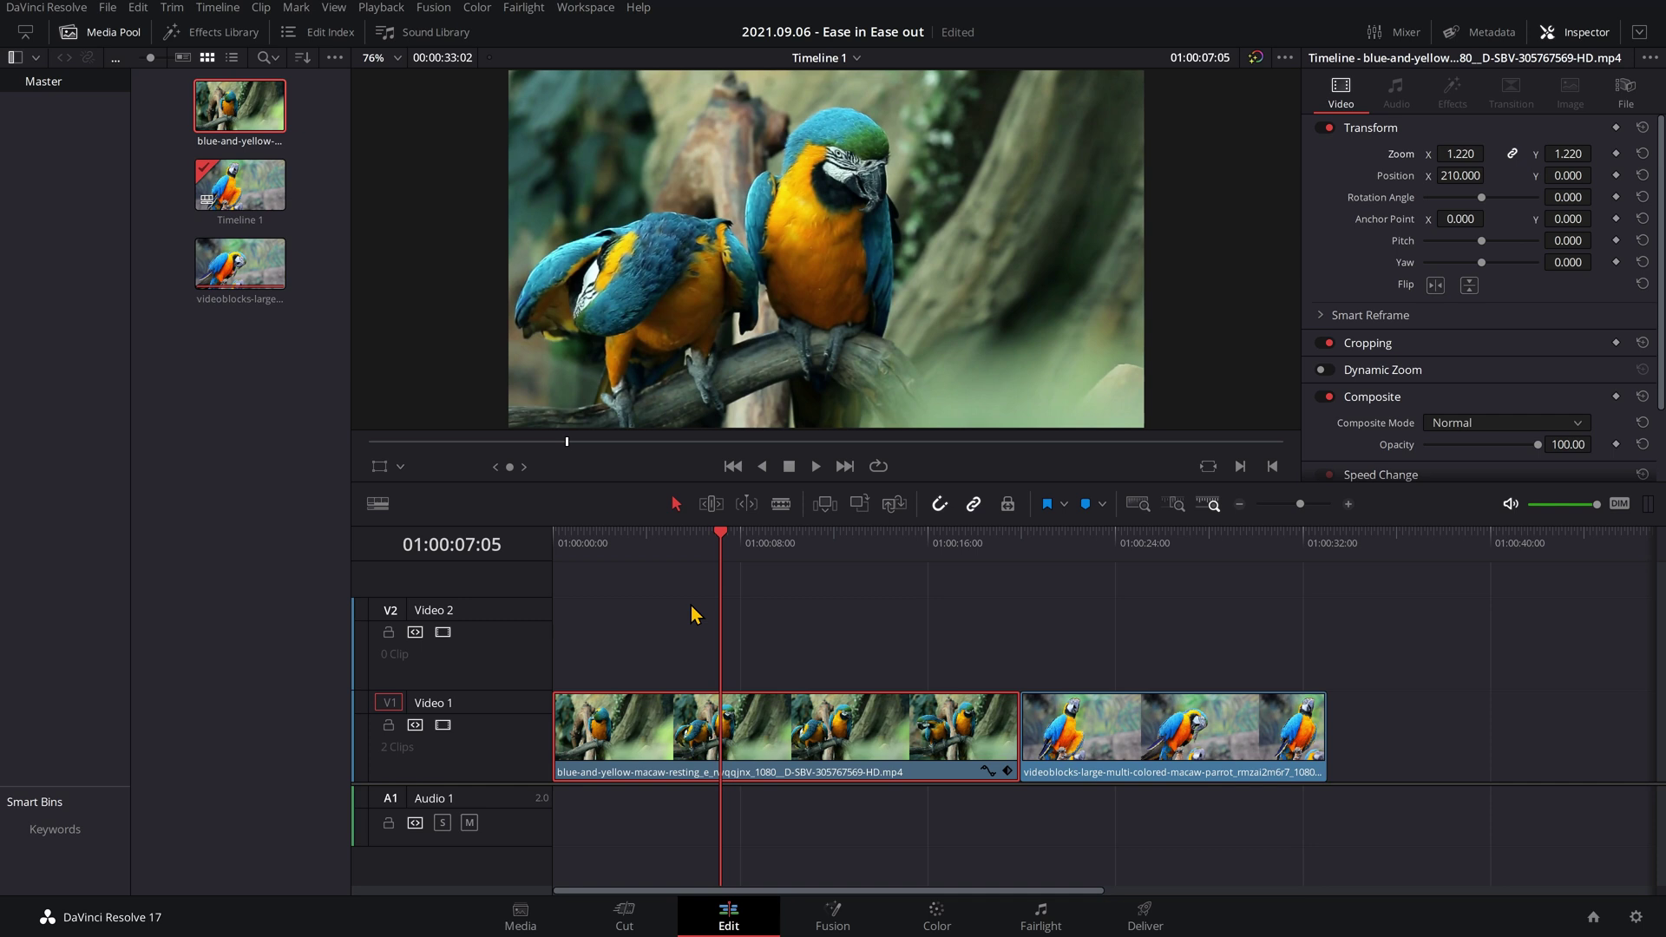
- Raise the clip's Zoom to 1.670 about one second in, at 01:00:01:01
left_click_drag(721, 534, 509, 550)
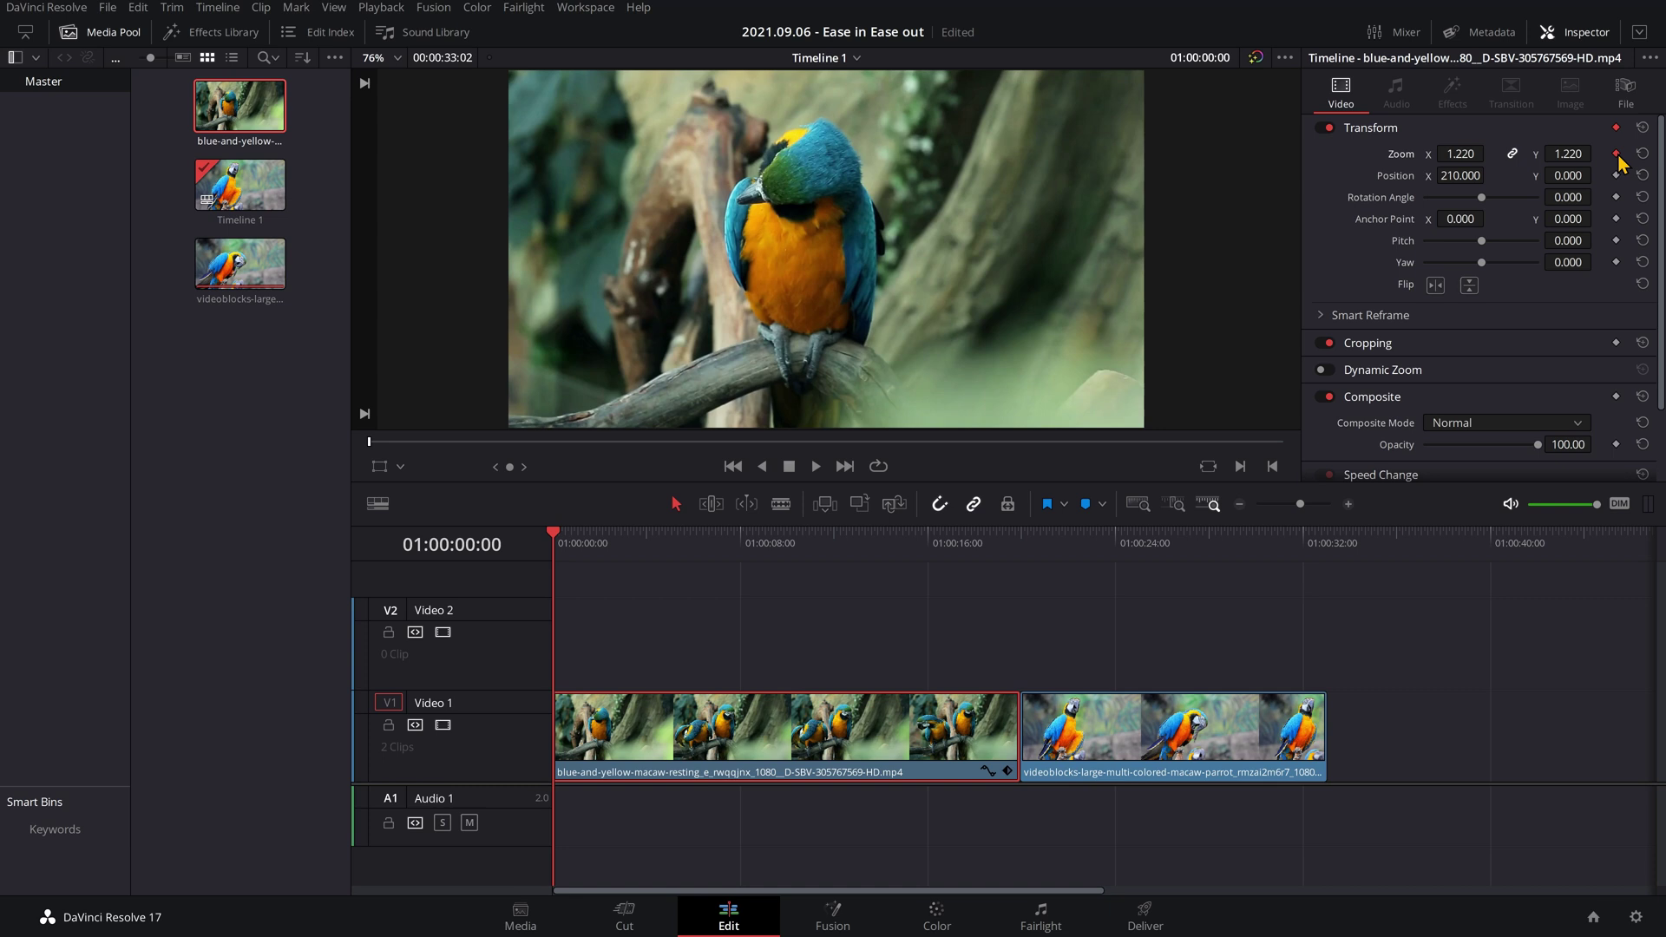
key("space")
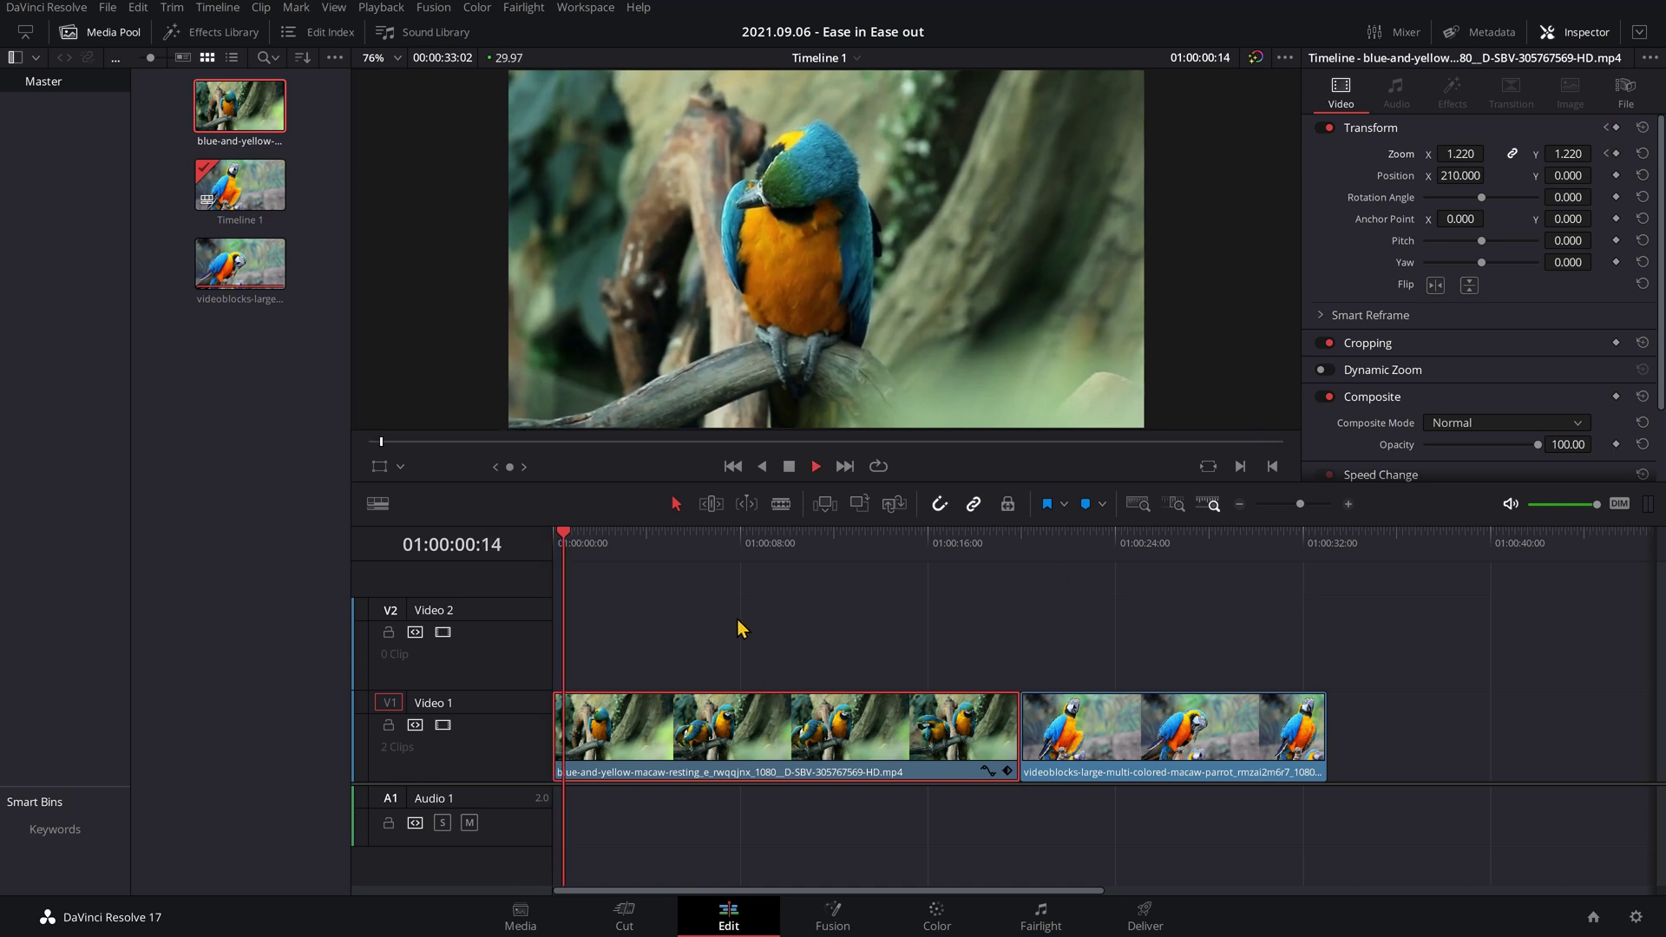
key("space")
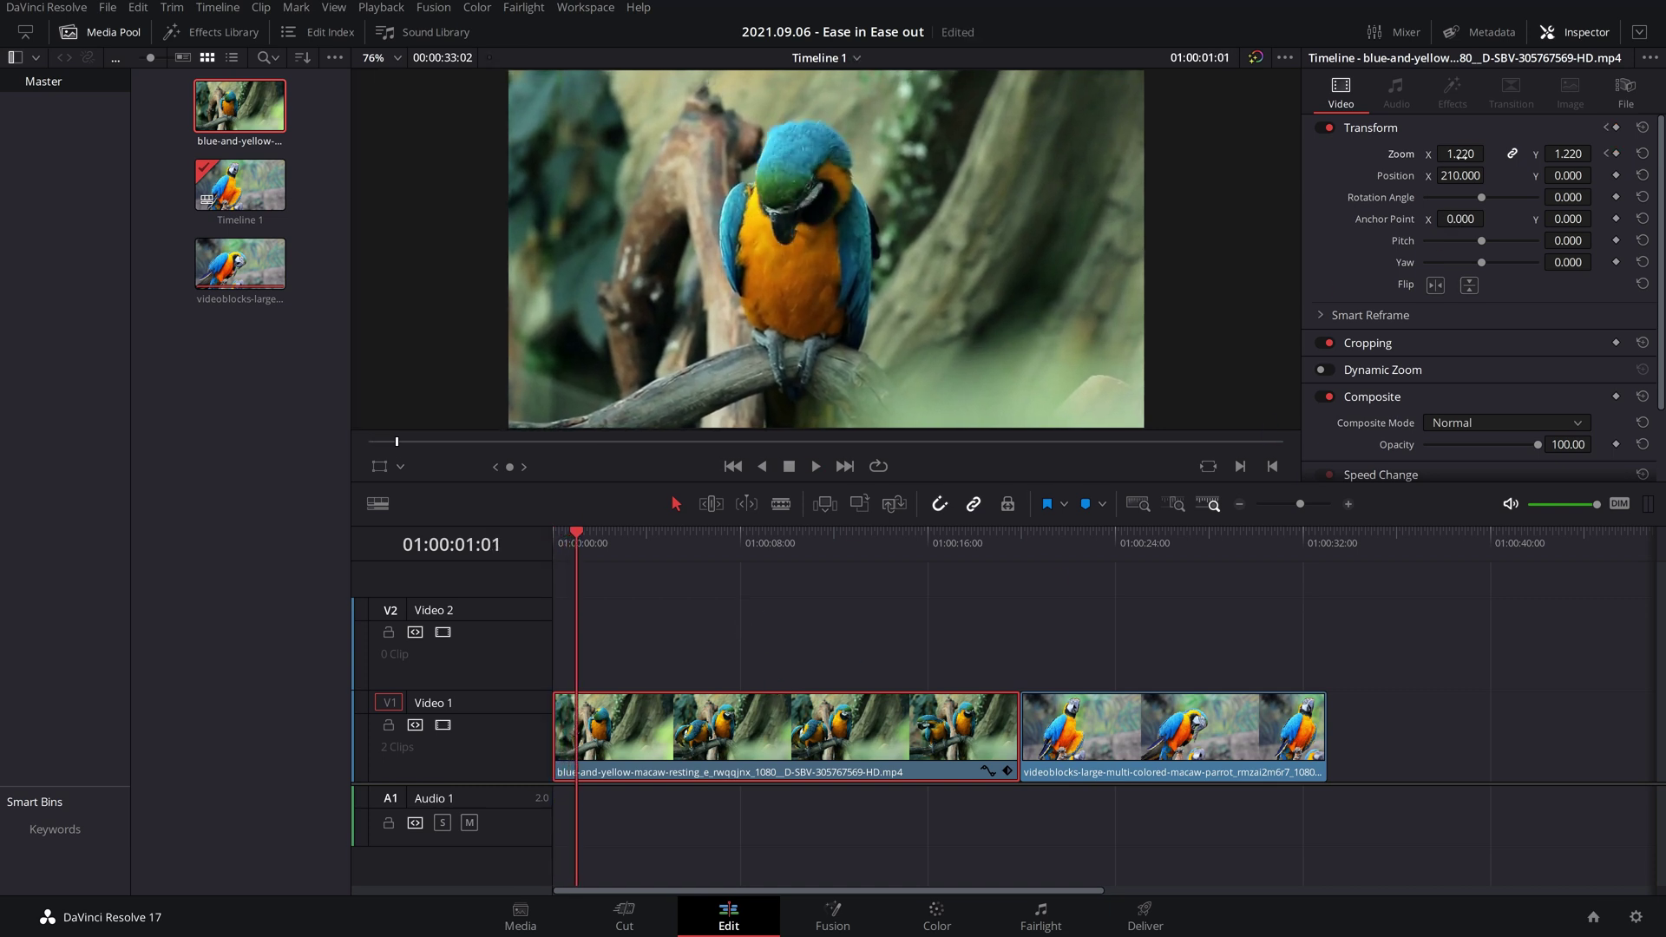
left_click_drag(1461, 153, 1527, 154)
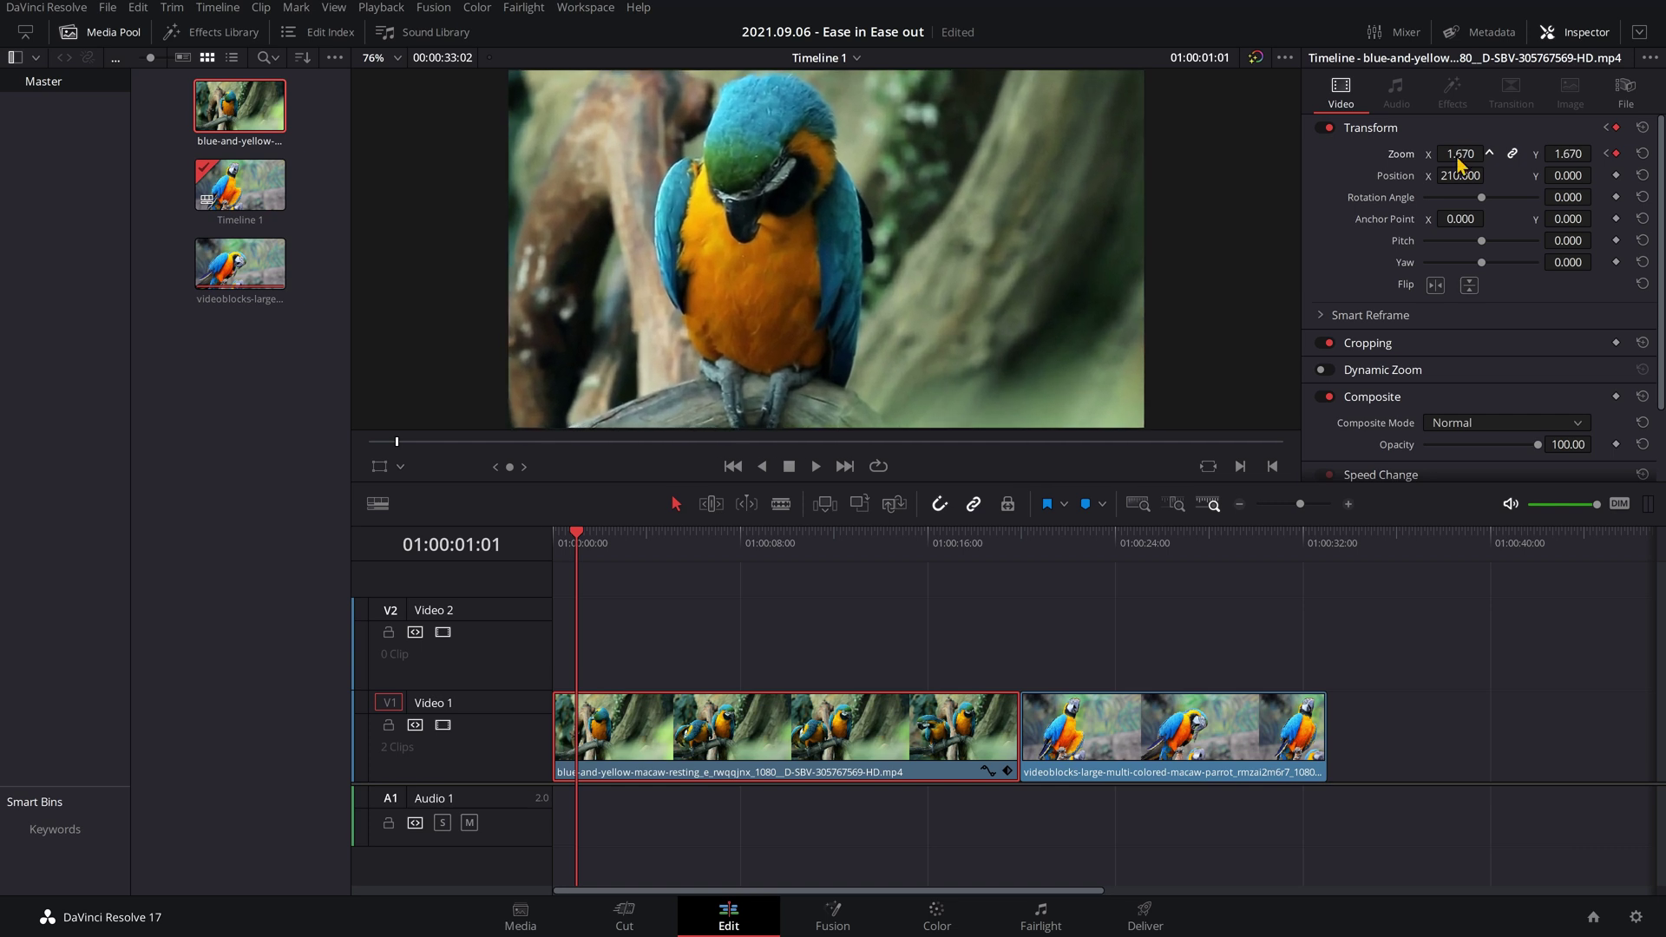
- Replay the zoom animation and show the clip's Zoom X keyframe curve
key("space")
left_click(559, 545)
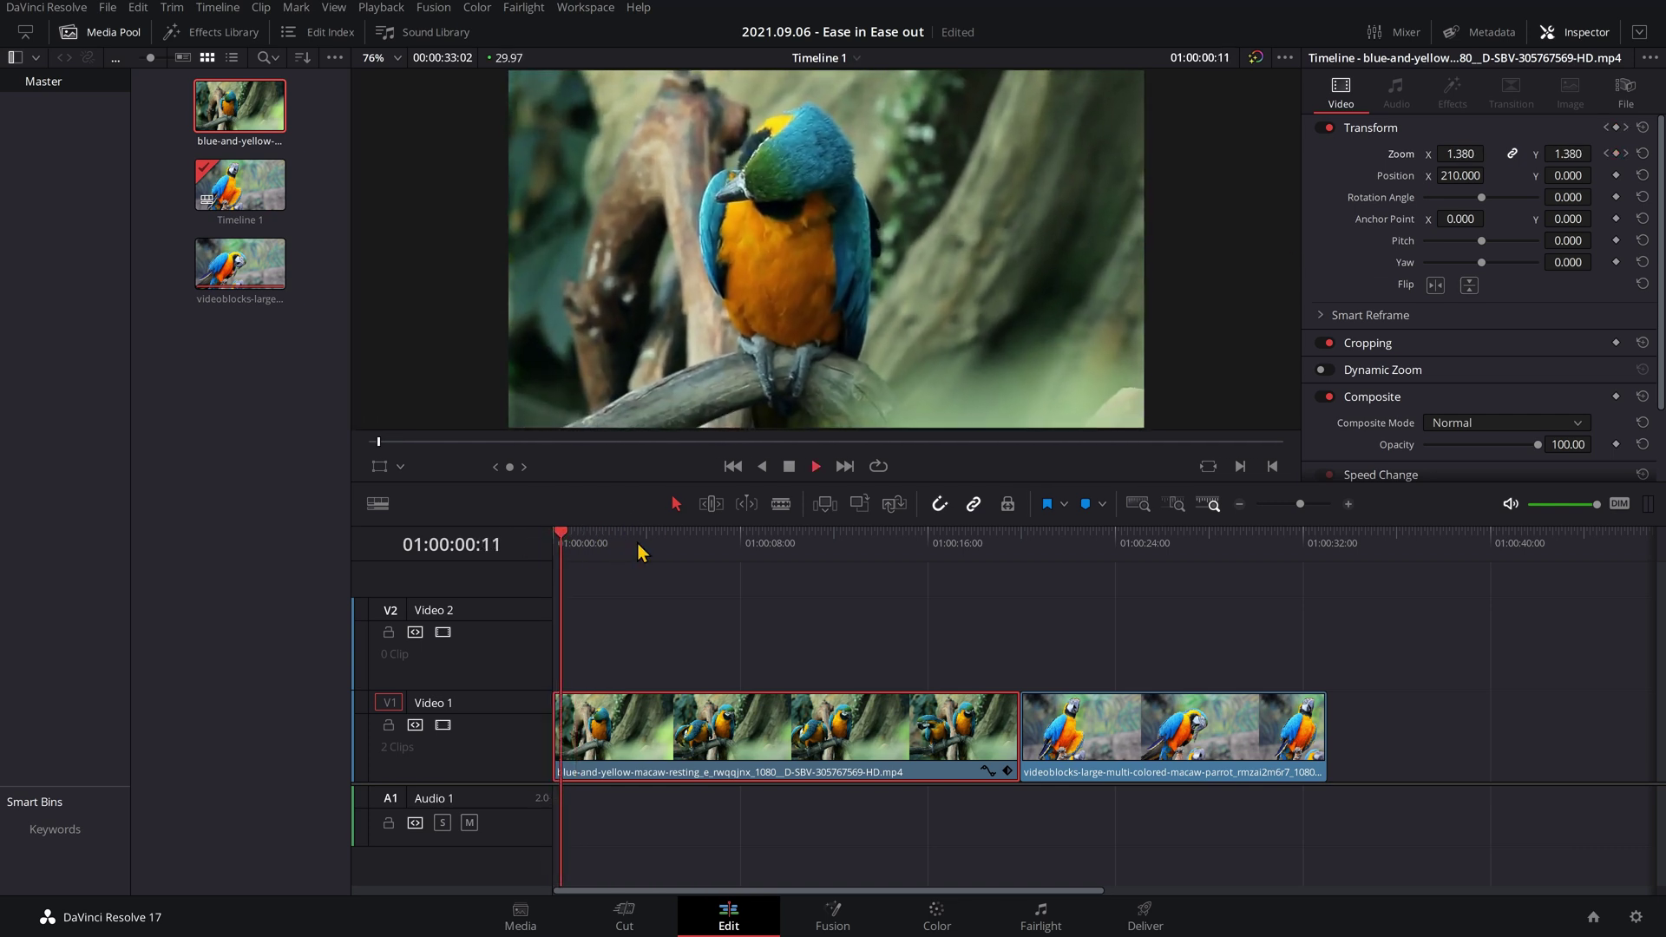
key("space")
scroll(991, 668, "up", 2)
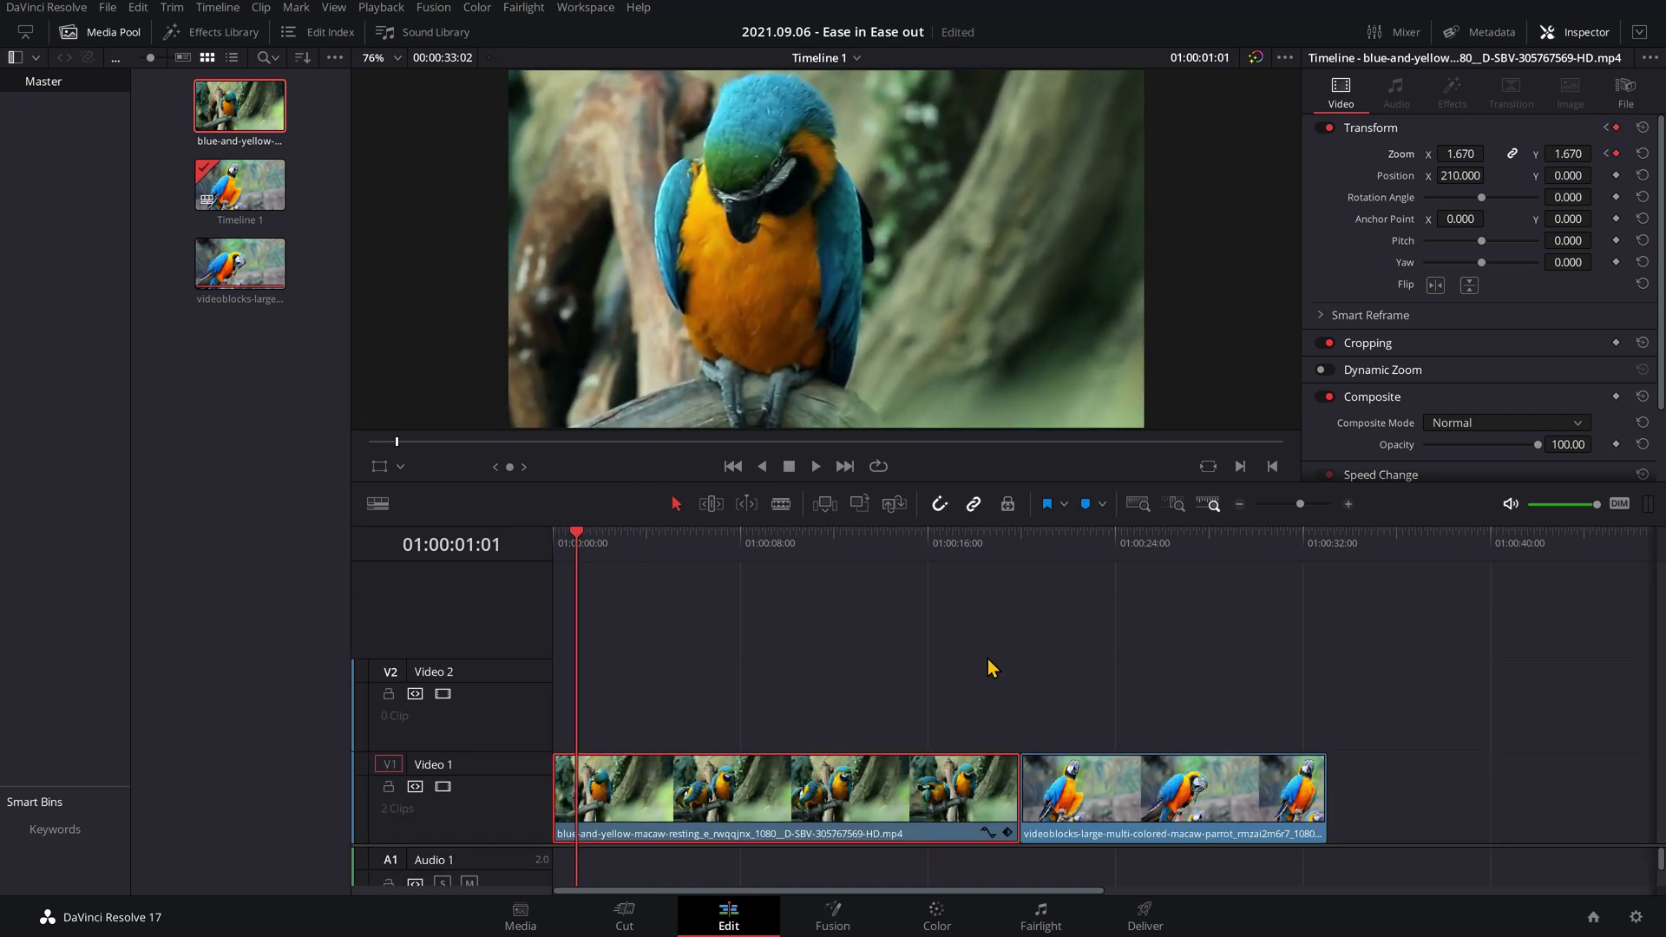
left_click(987, 831)
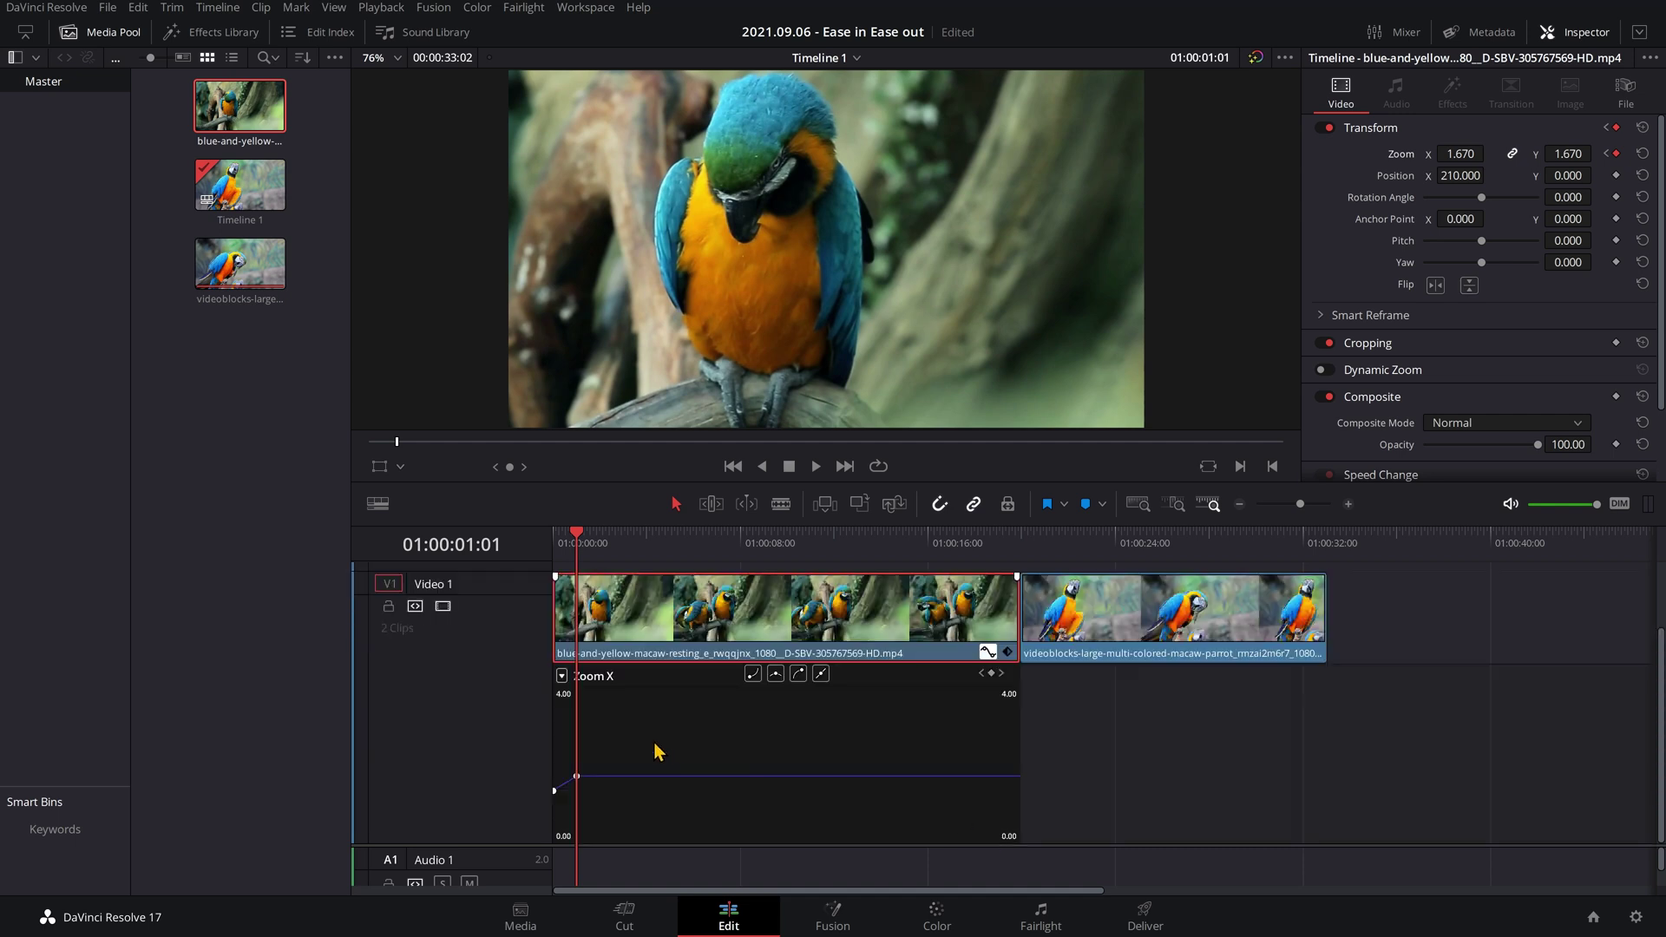
- Ease the first Zoom X keyframe, then replay from the clip start to check it
left_click_drag(651, 735, 543, 811)
left_click(777, 676)
left_click_drag(580, 546, 555, 565)
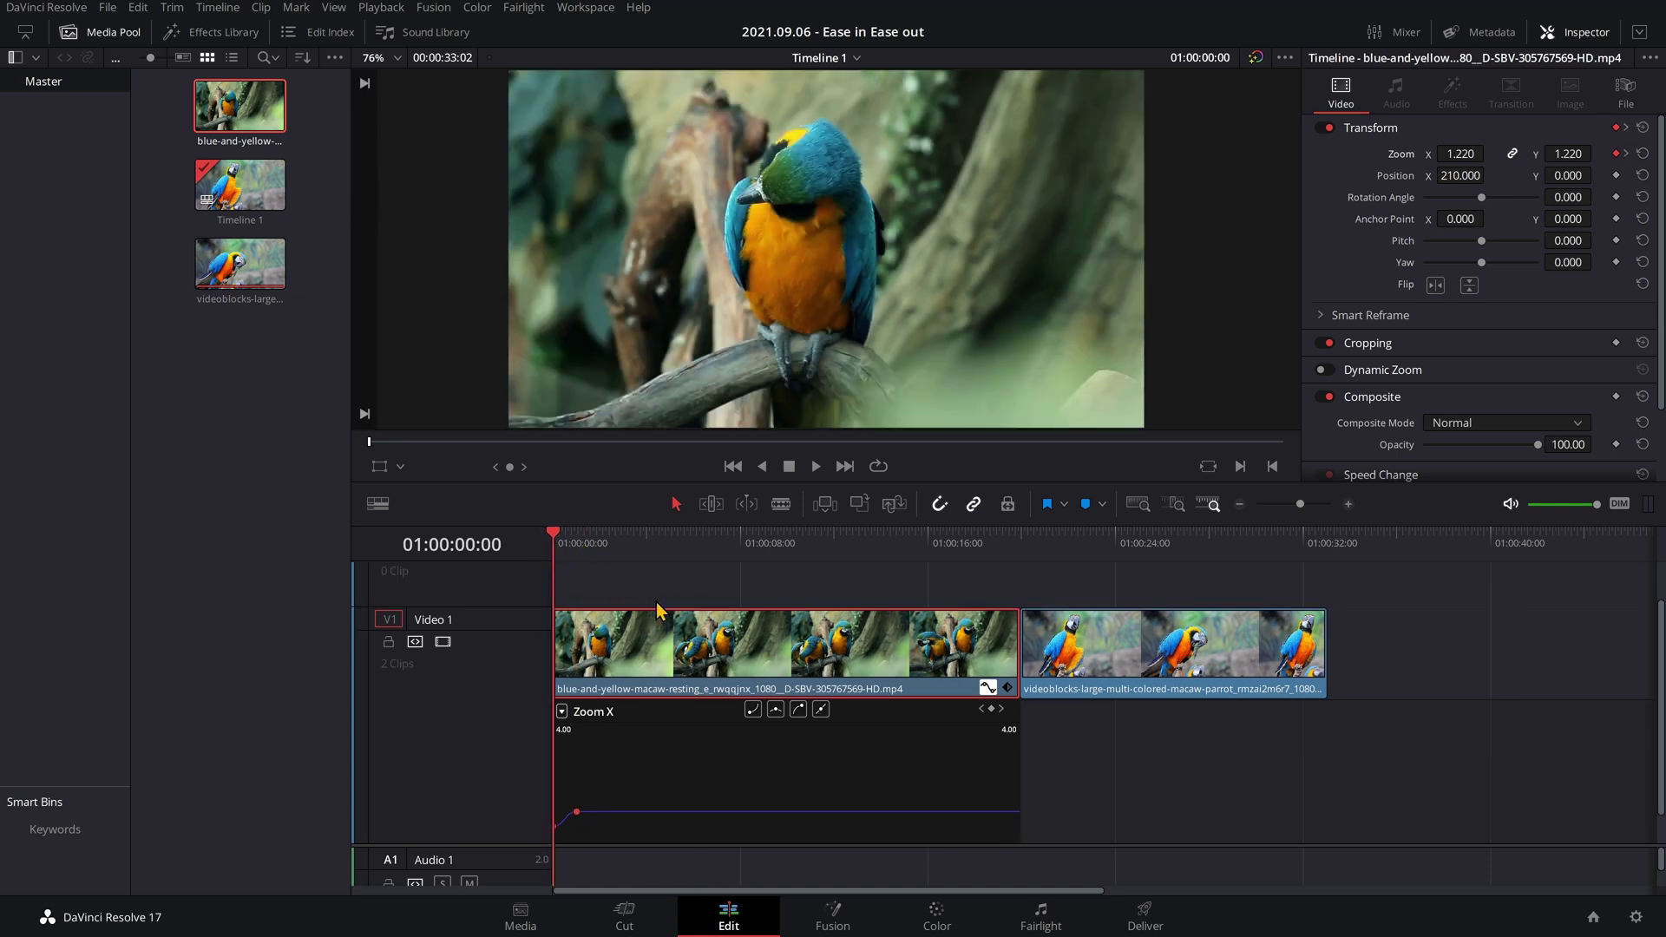
key("space")
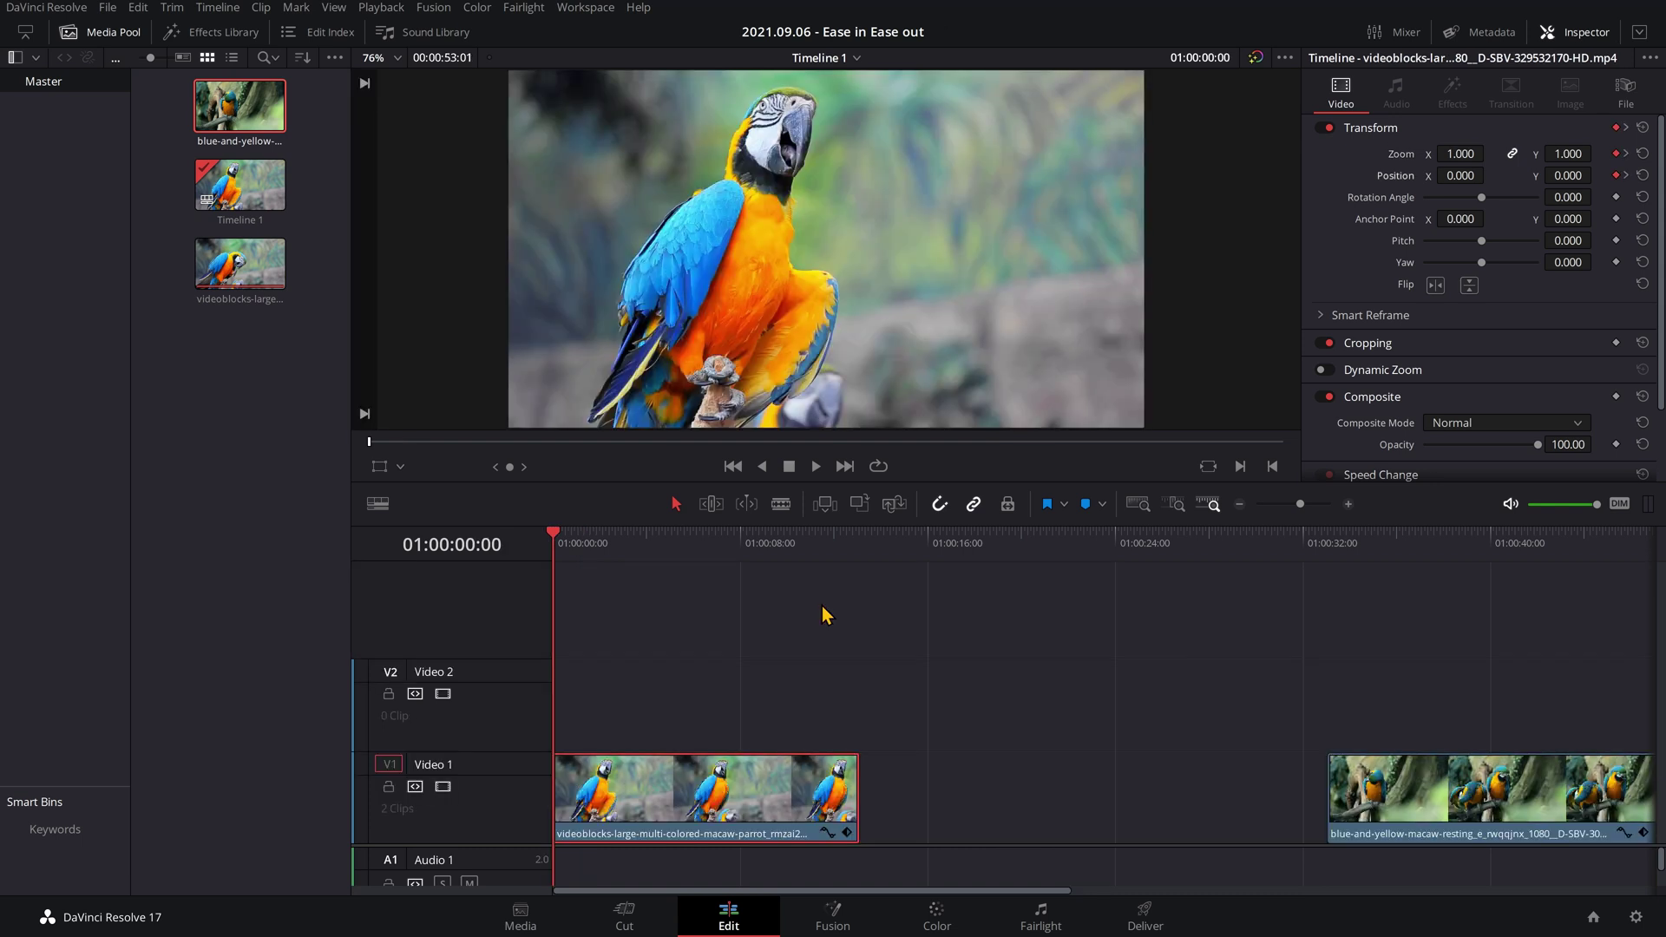
- Ease the multicoloured macaw clip's Zoom X keyframes in its curve editor
key("space")
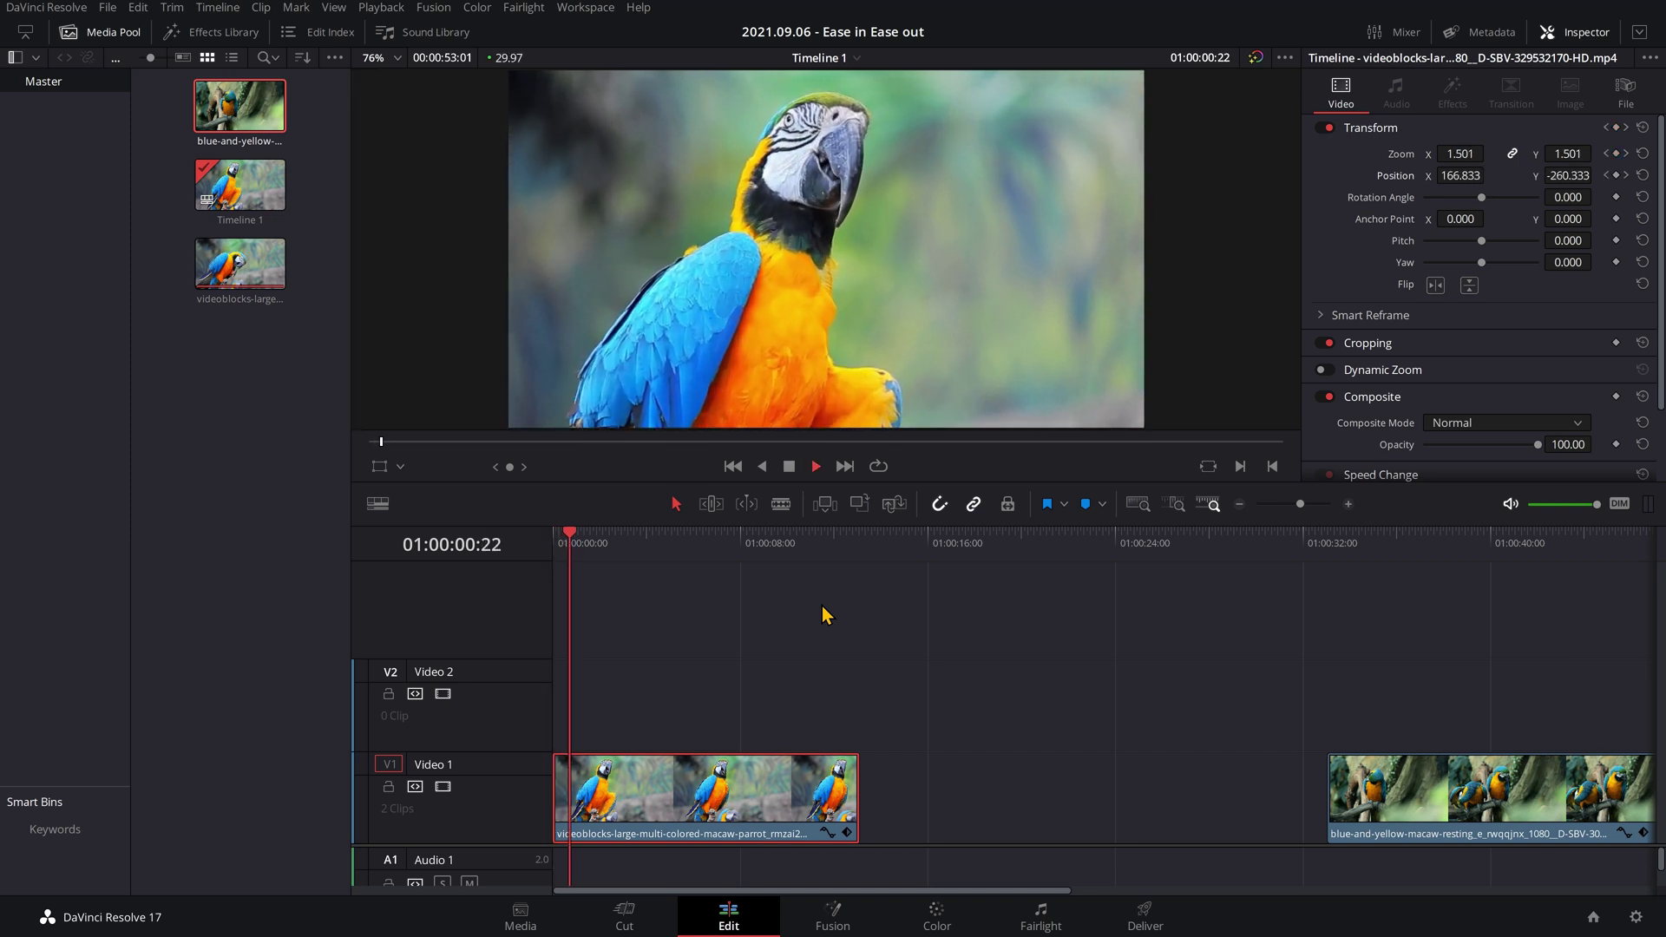
left_click(827, 833)
left_click_drag(674, 719, 552, 815)
left_click(695, 674)
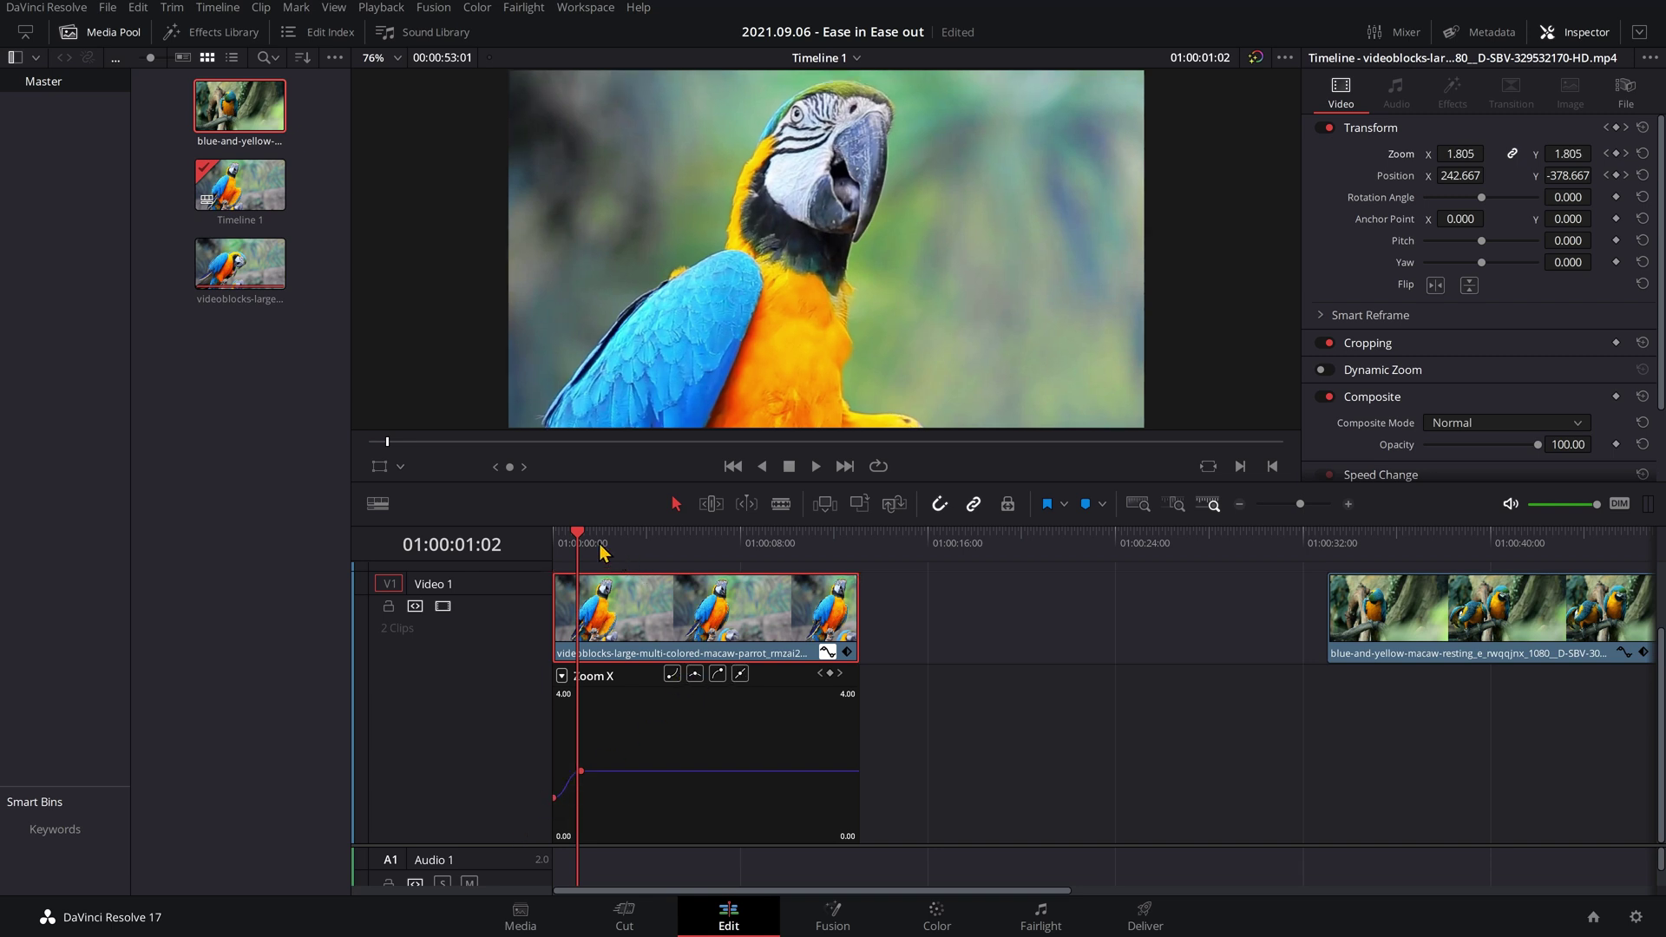
- Replay the eased animation from the clip start, then open the clip on the Fusion page
left_click_drag(595, 547, 520, 551)
key("space")
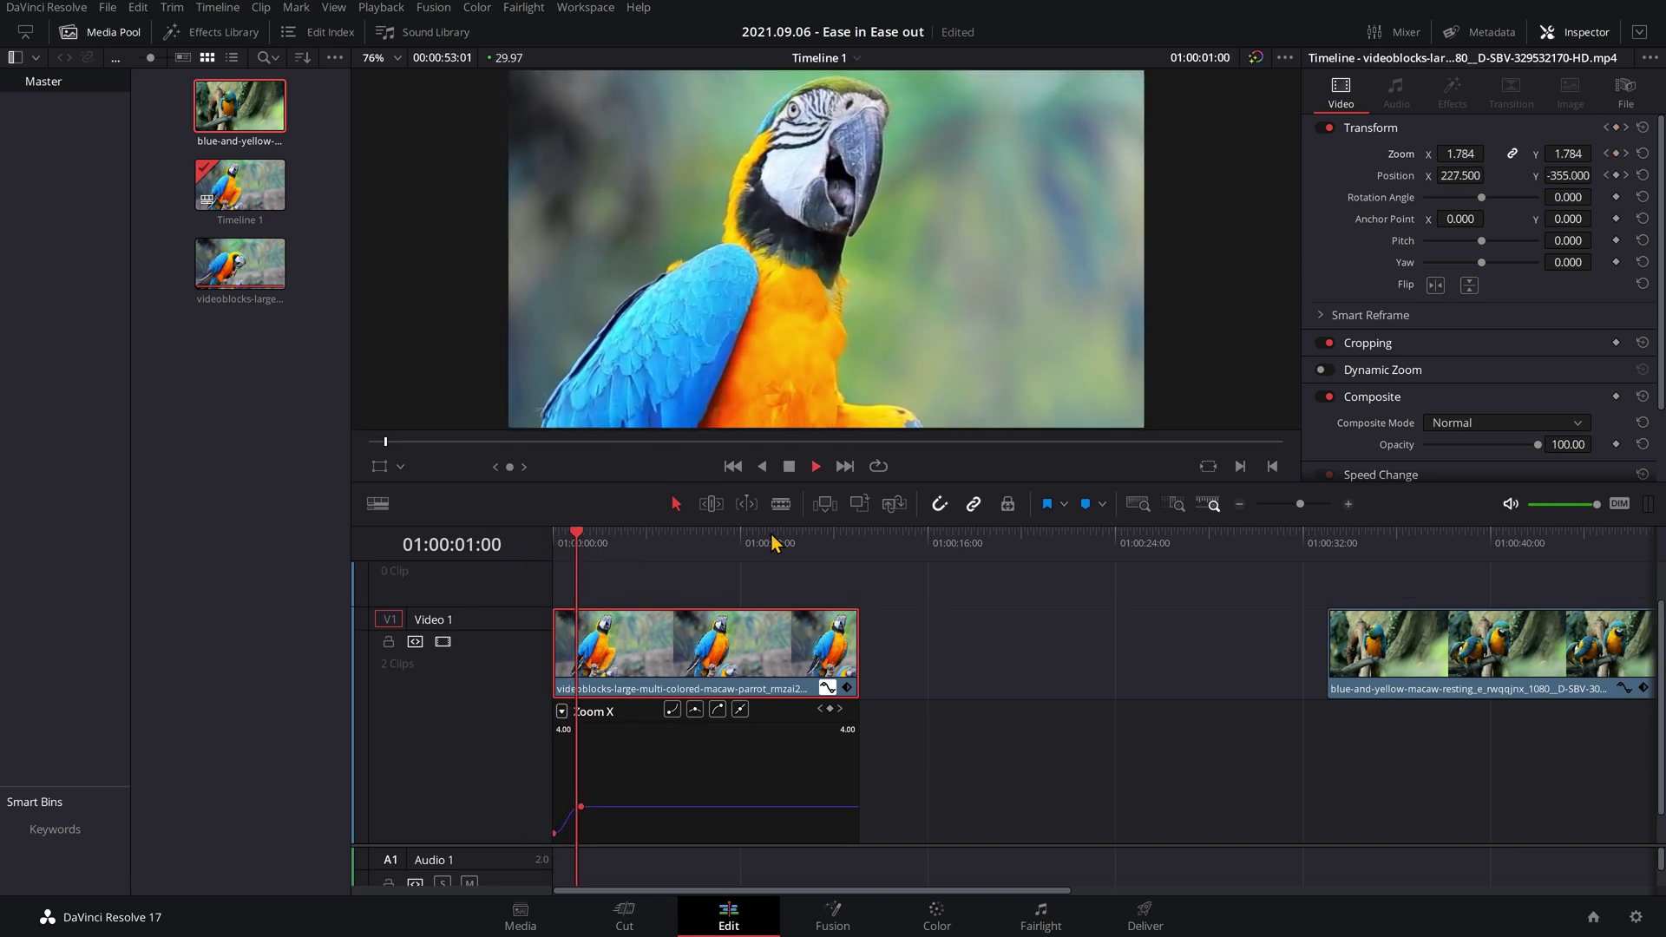
key("space")
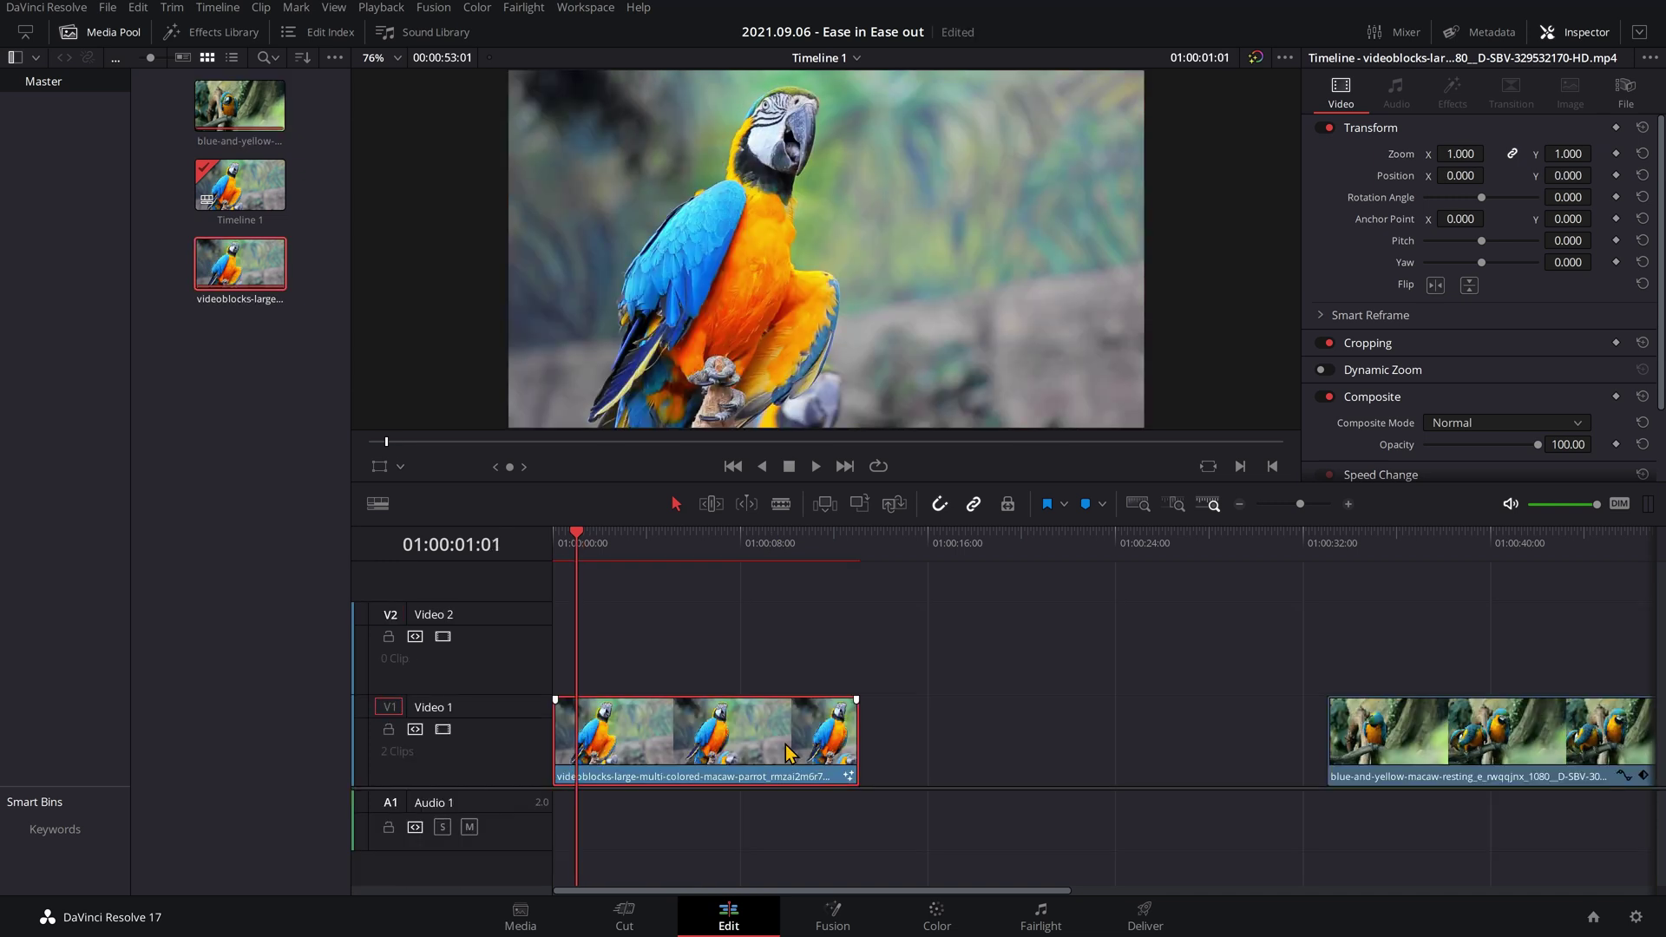
left_click(846, 924)
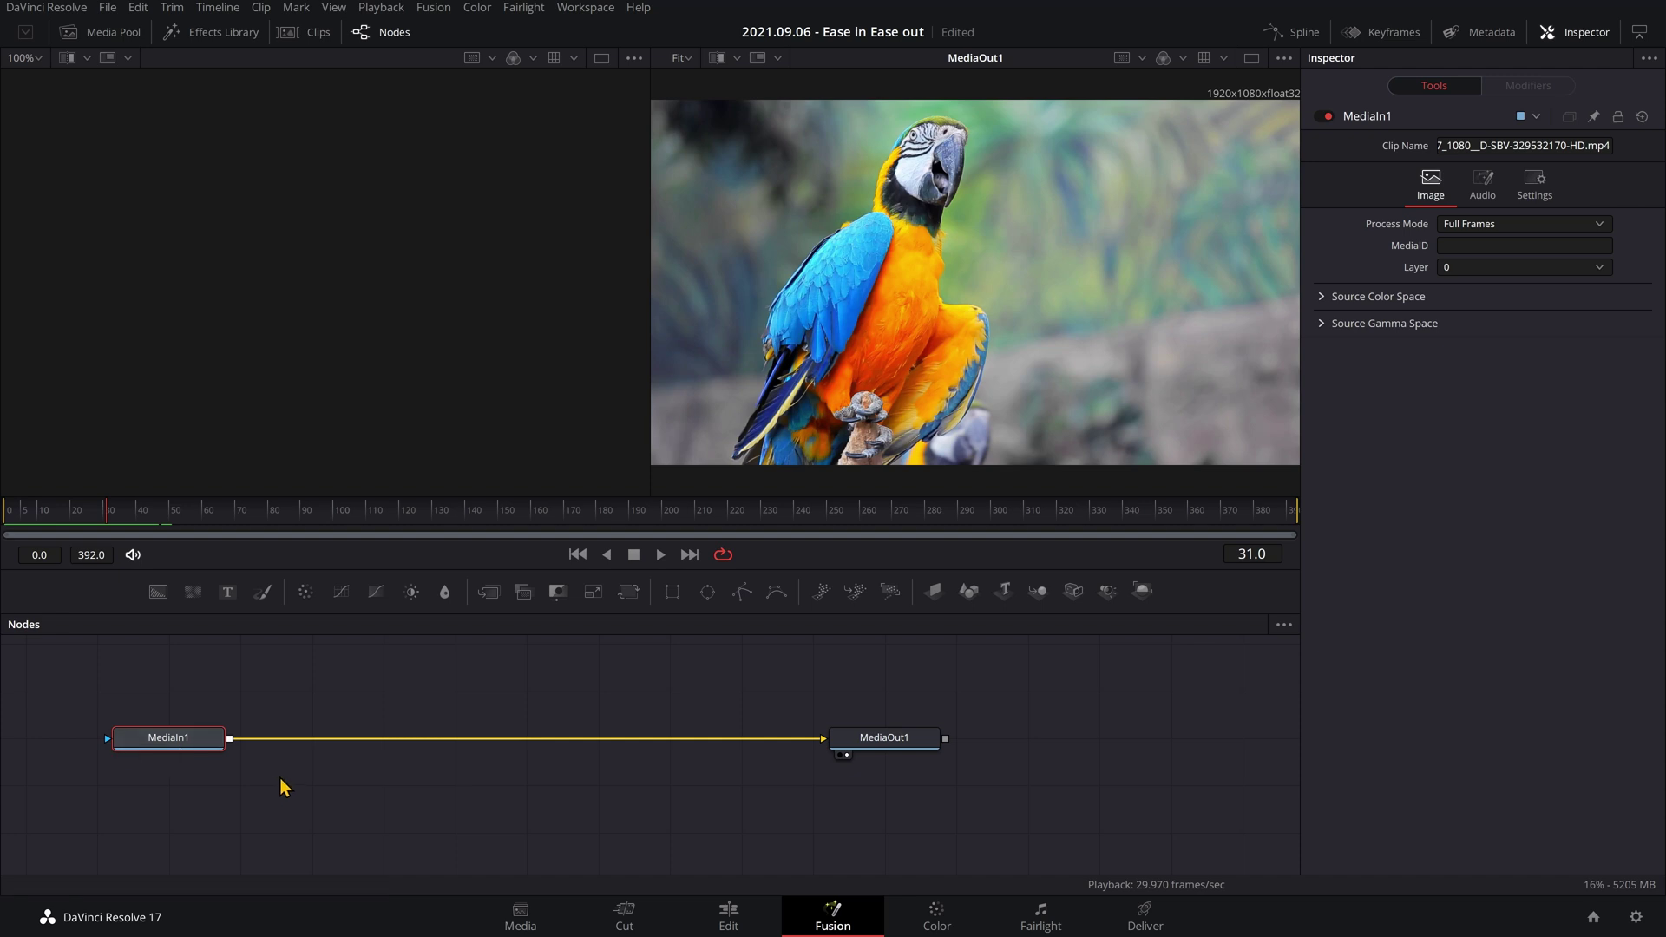
- Add a Transform node after MediaIn1 and keyframe its Center and Size at frame 10
left_click(629, 598)
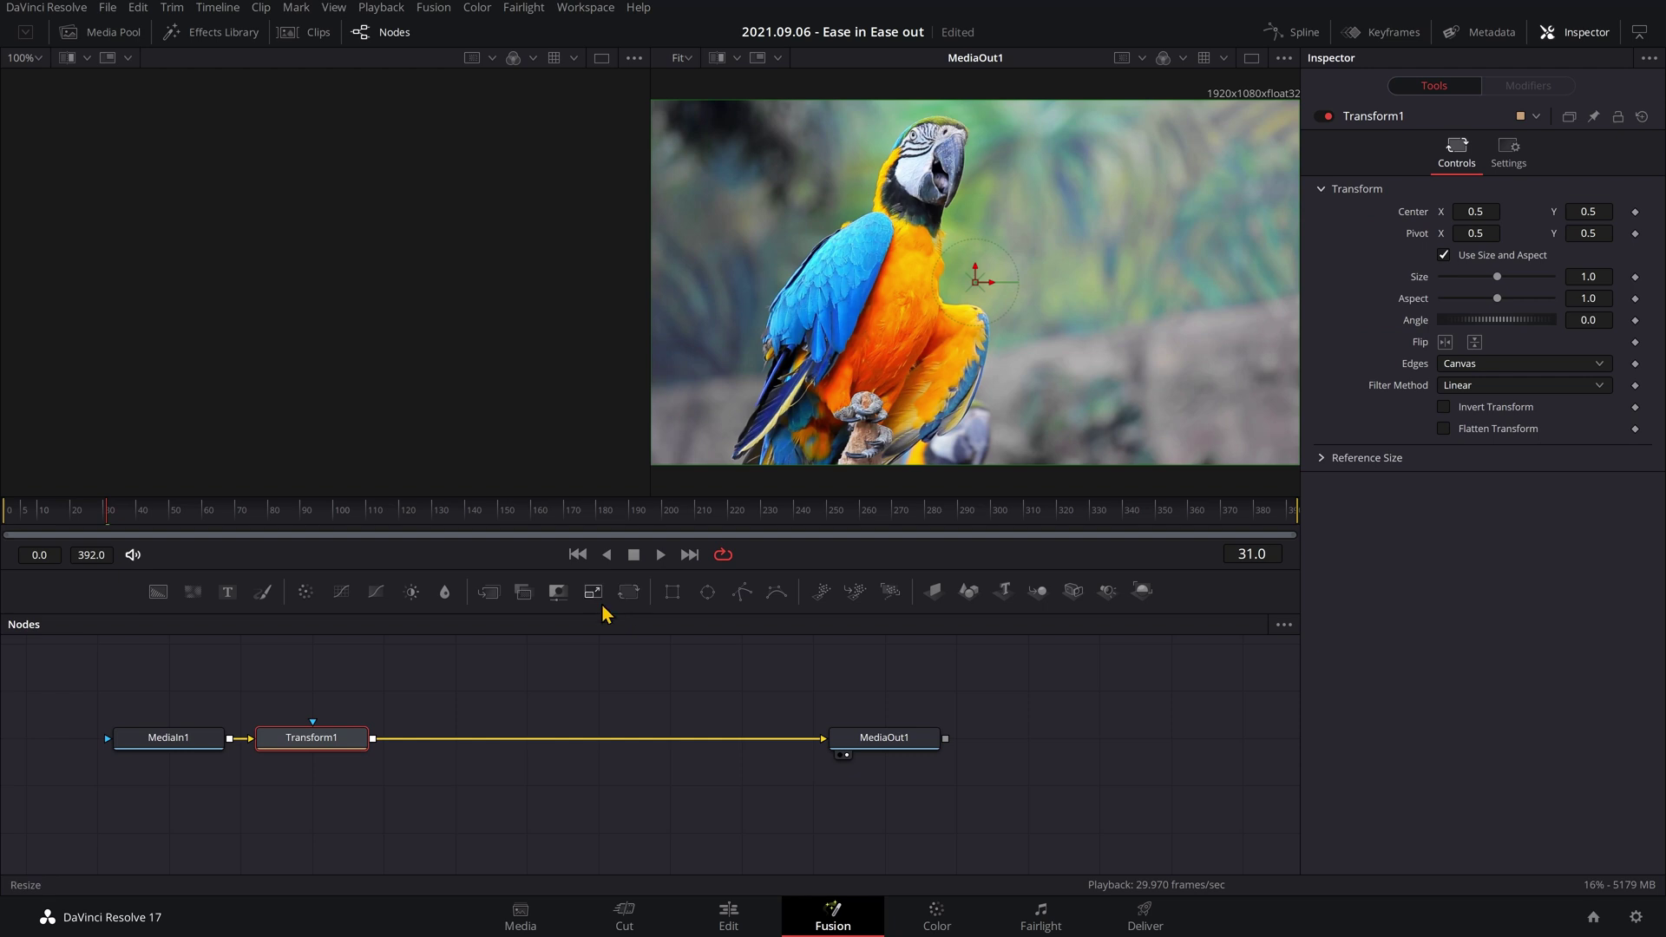
left_click_drag(110, 518, 39, 531)
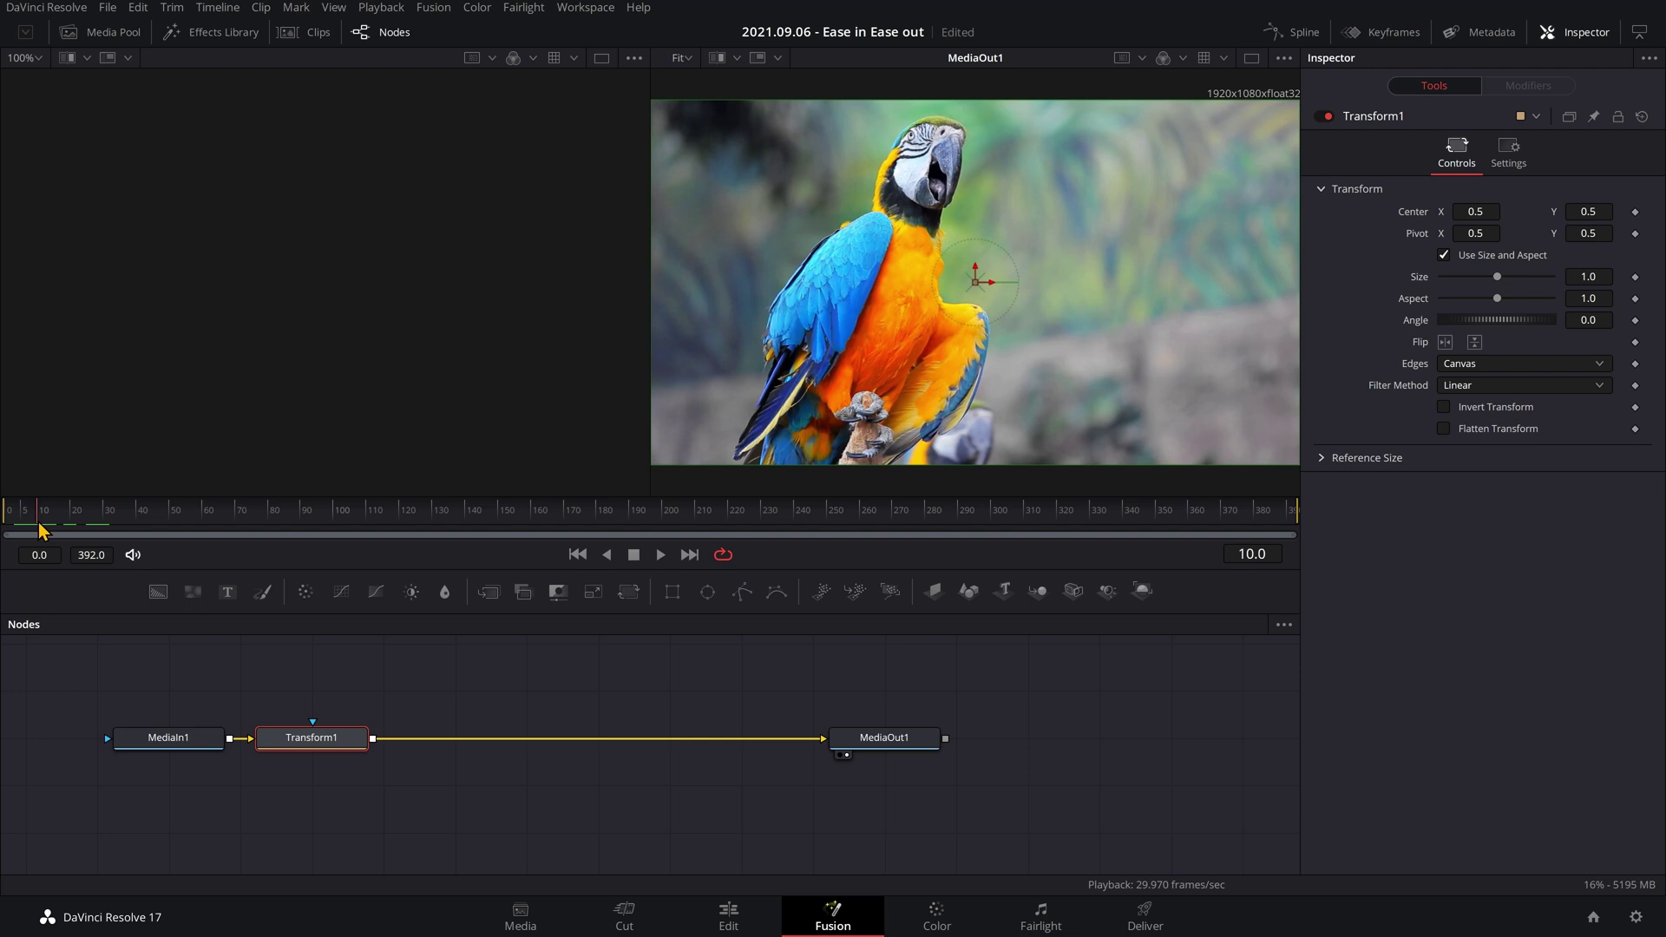
left_click(1634, 213)
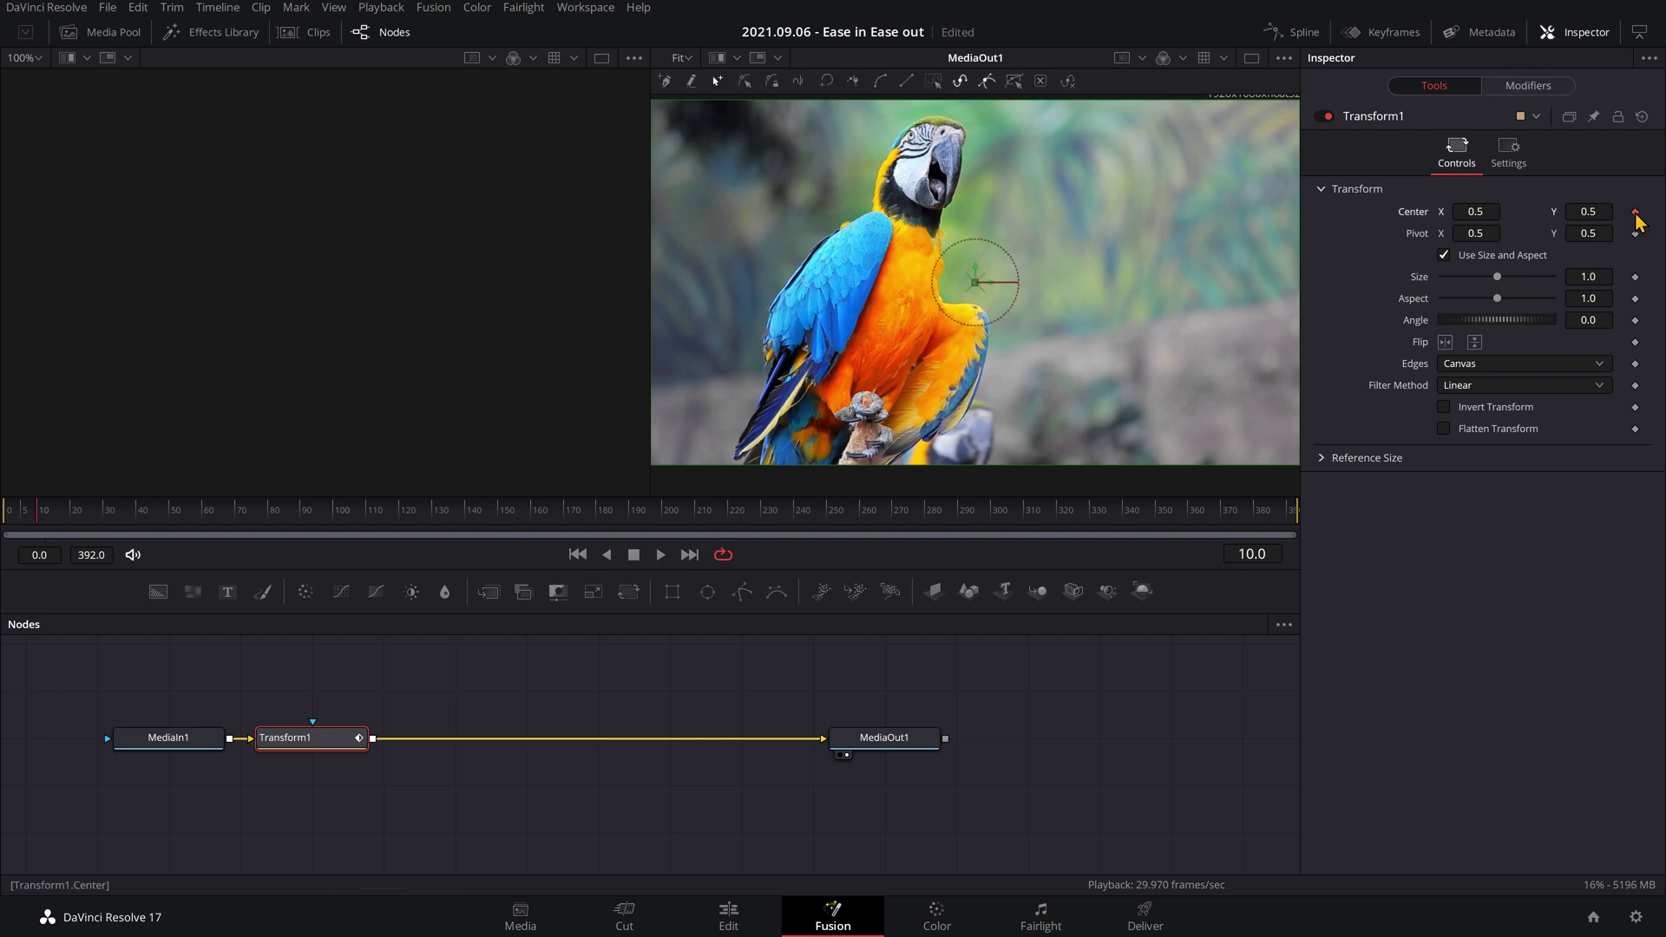
left_click(1635, 277)
- At frame 65, raise Size to 2.14 and recentre on the parrot's head
key("space")
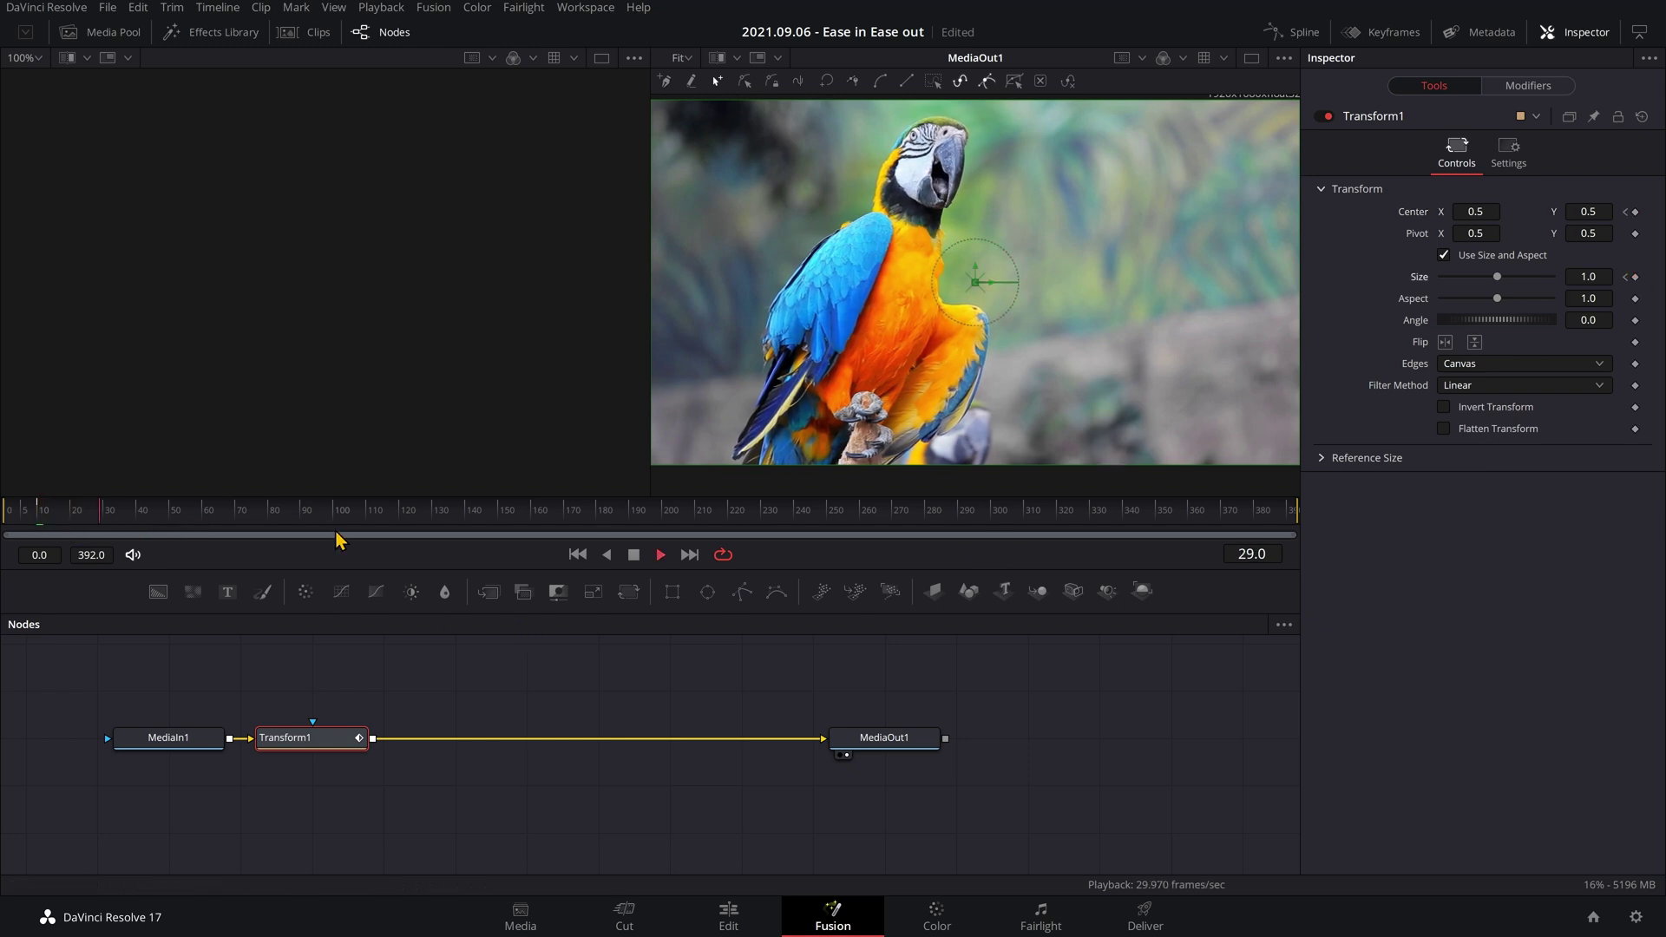
key("space")
left_click_drag(1497, 278, 1513, 278)
left_click_drag(976, 282, 1064, 480)
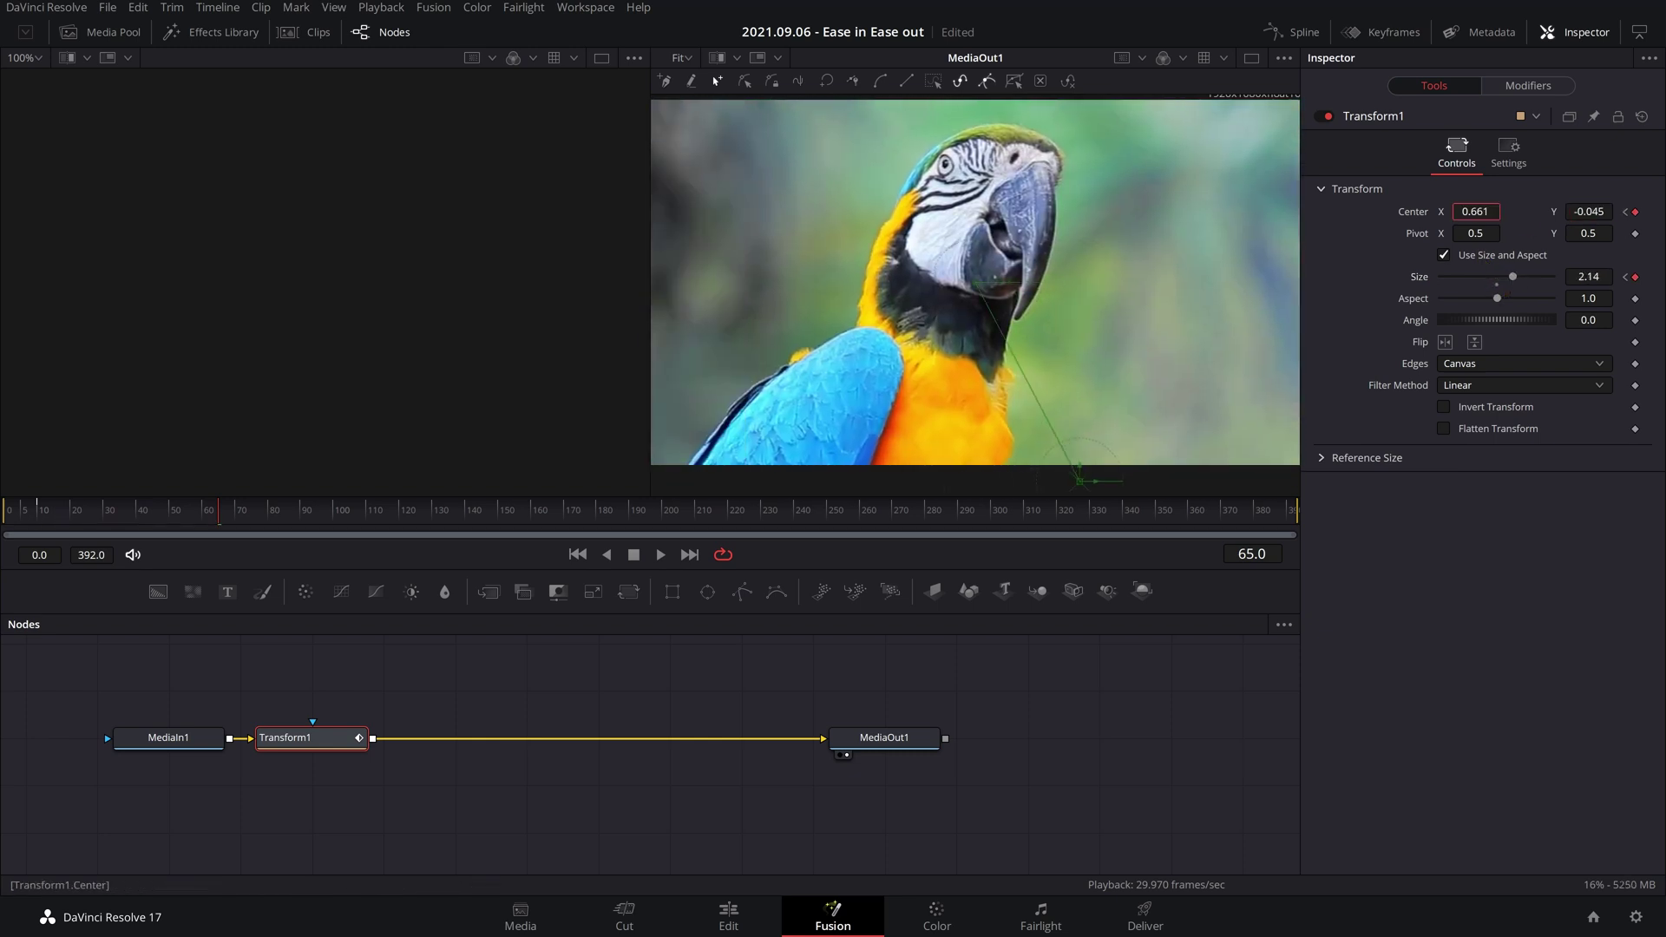
left_click_drag(209, 513, 40, 521)
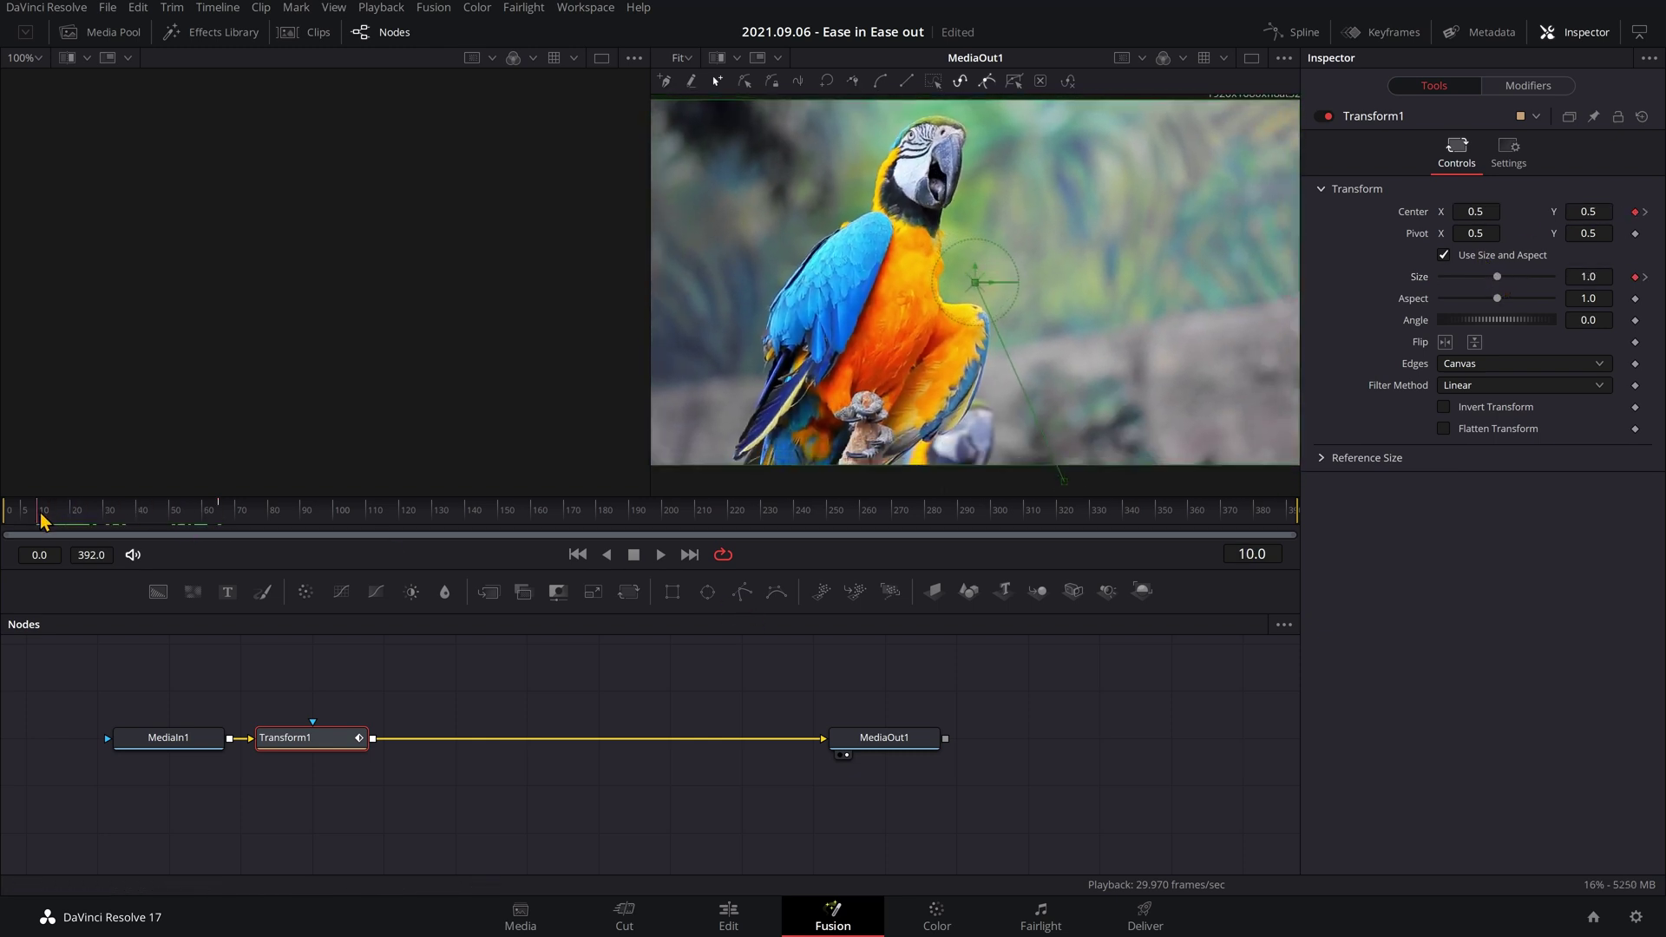
- Show Transform1's Displacement and Size curves in the Spline graph, zoomed to fit
left_click(1314, 39)
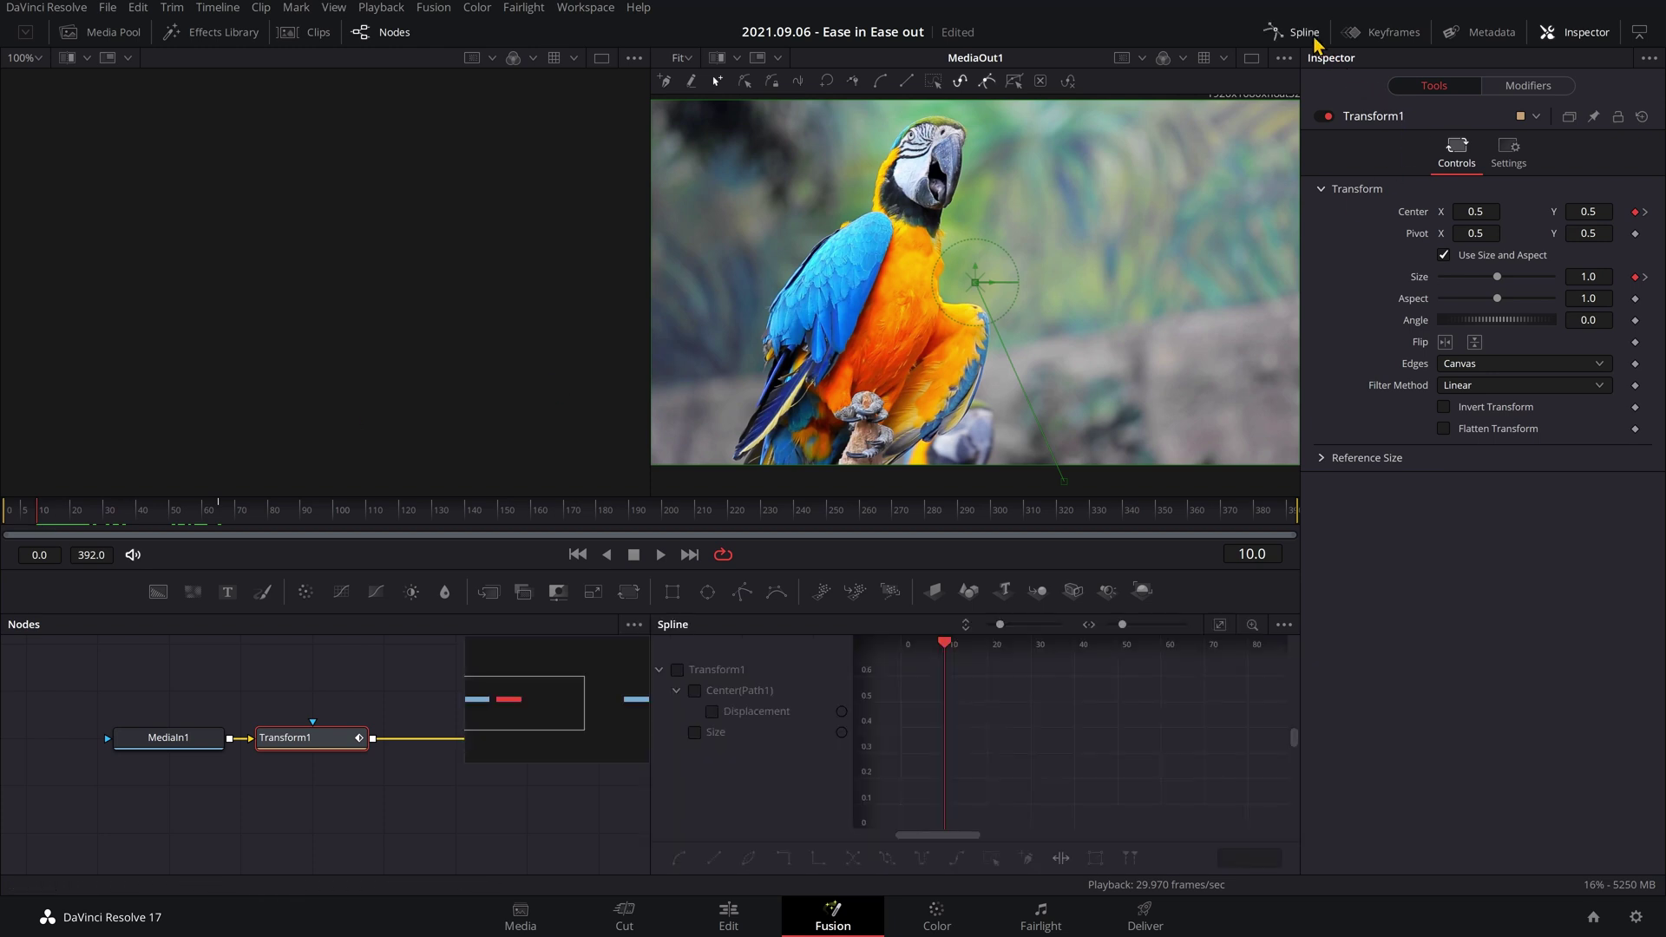
left_click(678, 670)
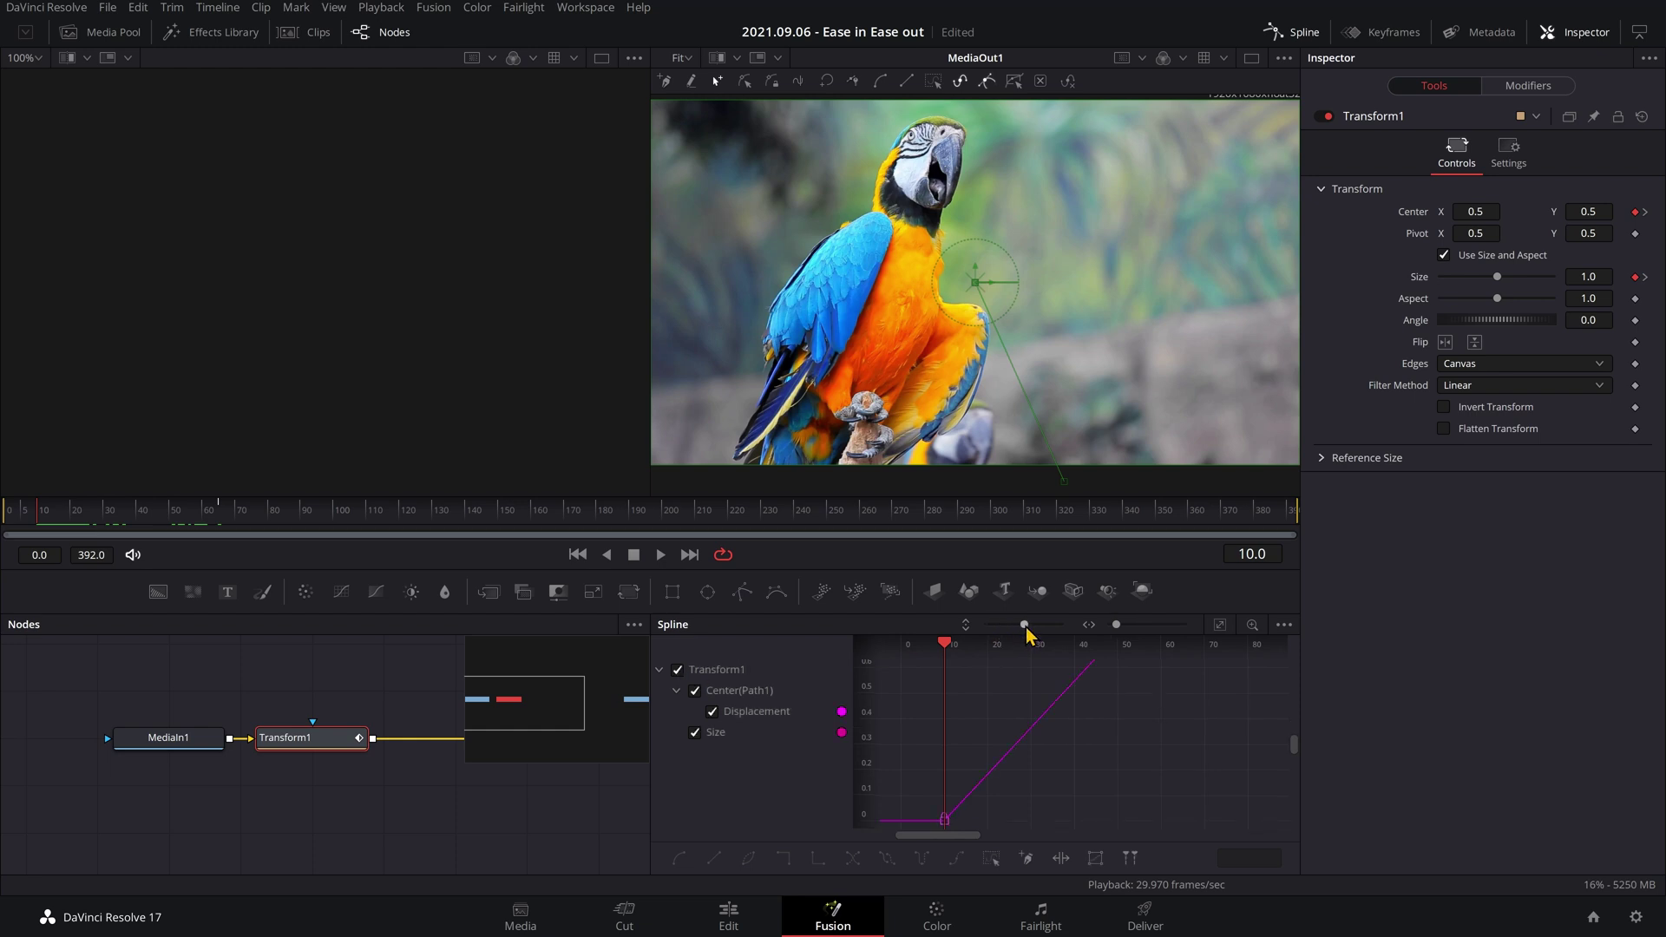
left_click_drag(1025, 625, 997, 625)
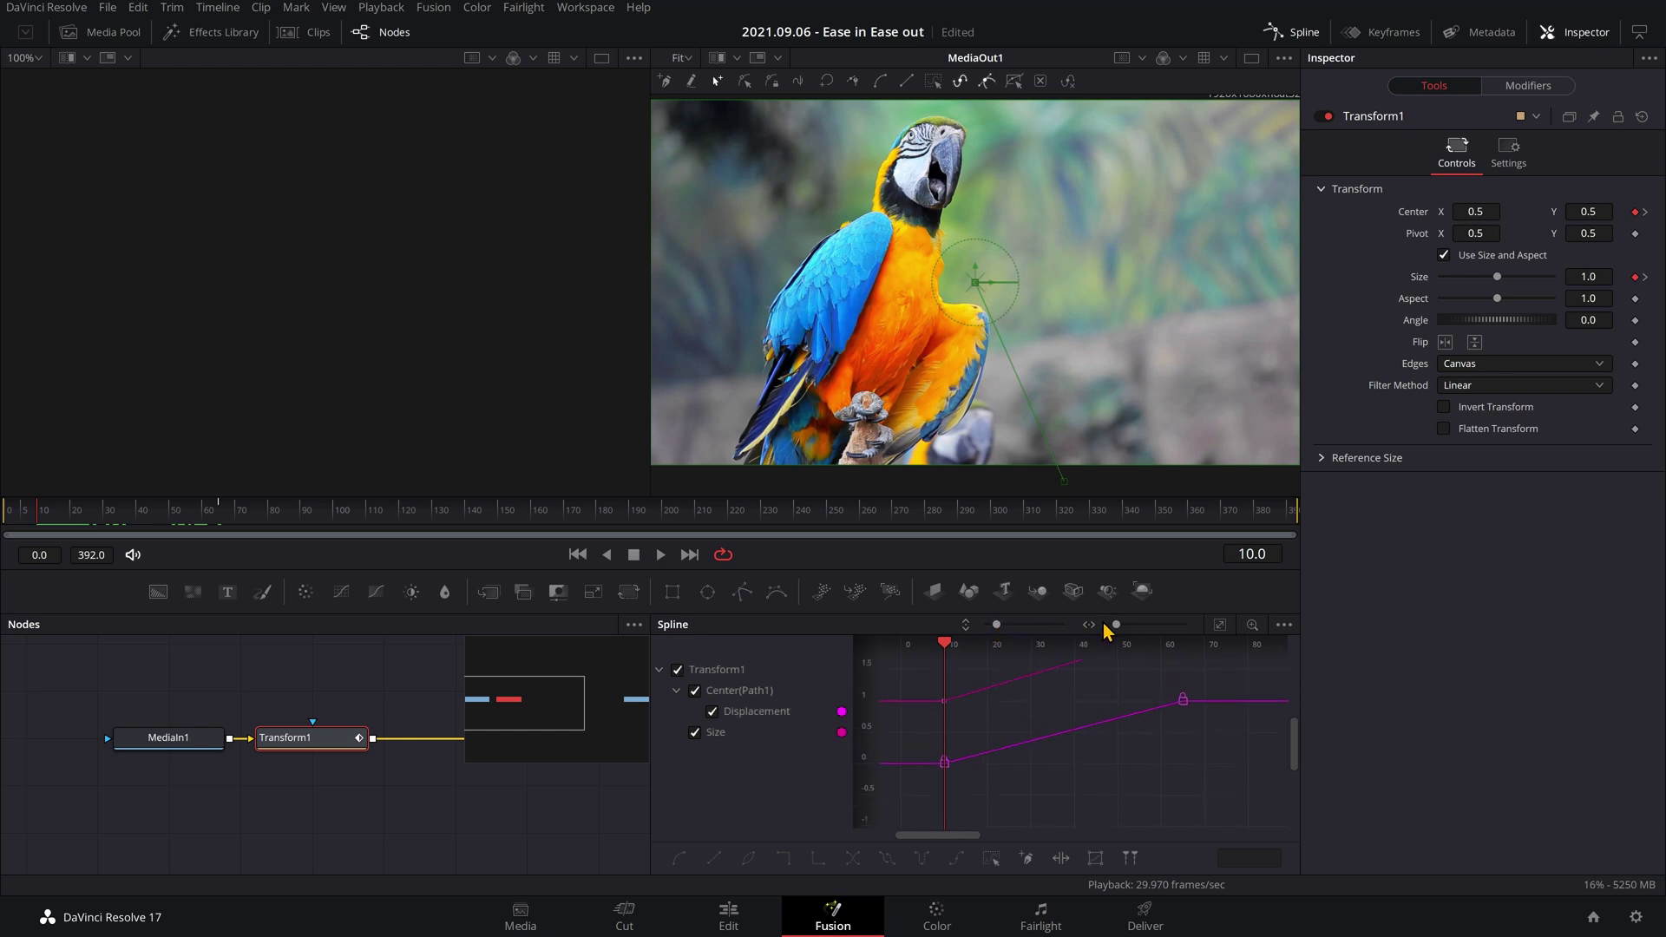
left_click_drag(1114, 625, 1113, 625)
left_click_drag(1295, 757, 1295, 742)
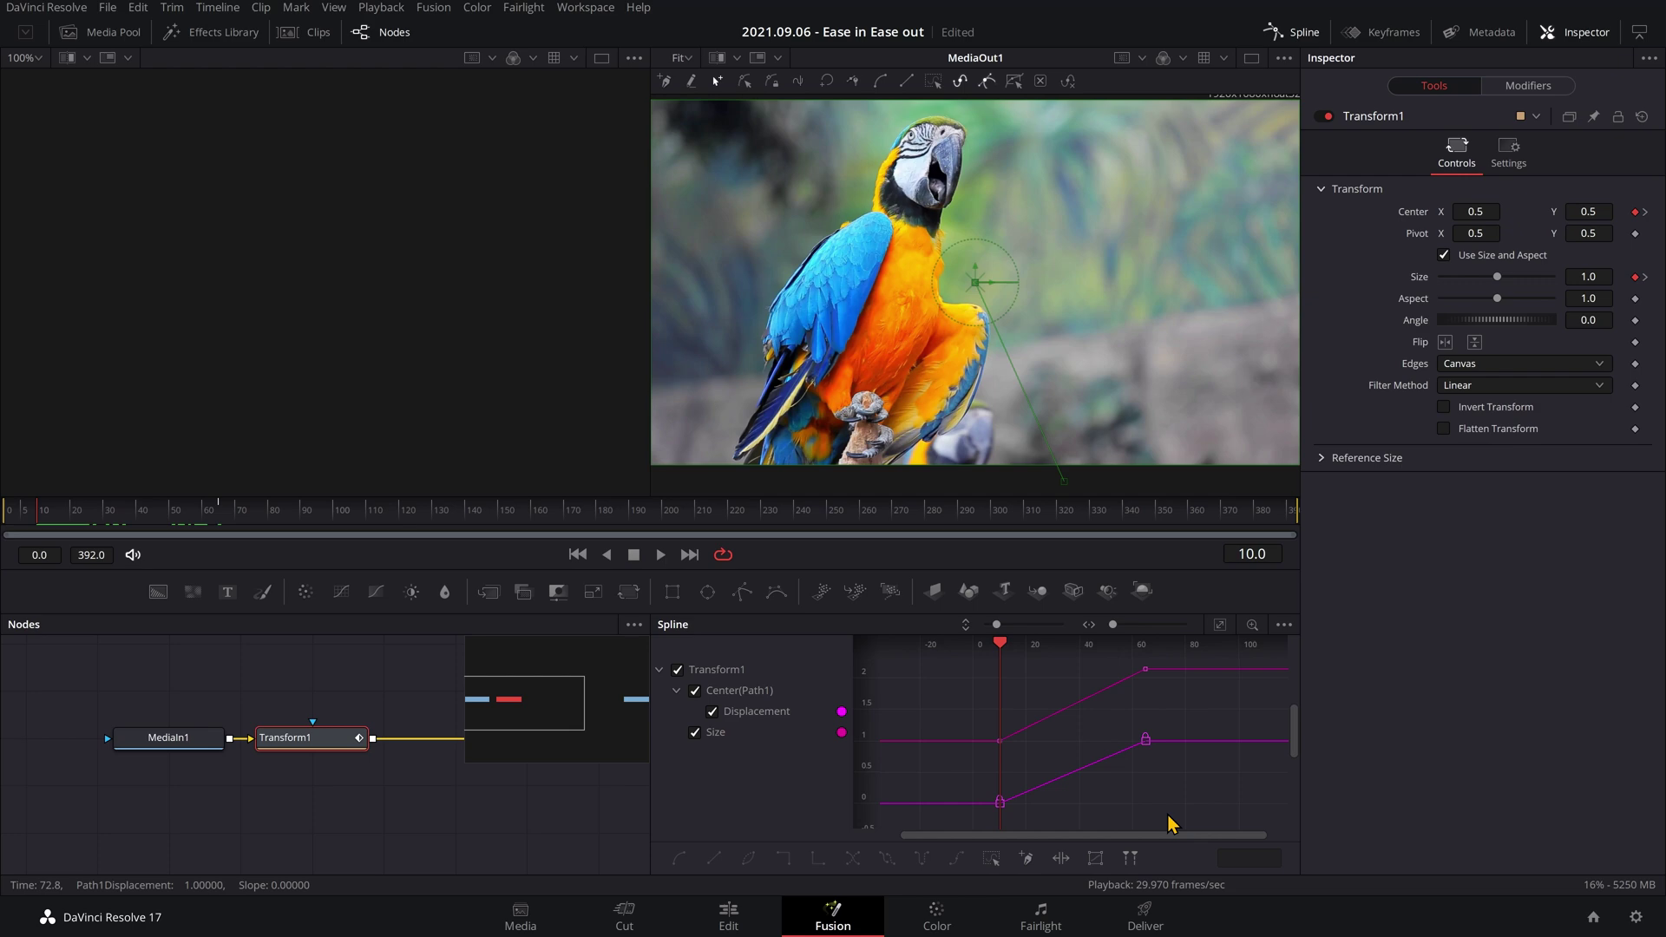
- Flatten the Size and Displacement handles at frame 10 so both curves ease out
left_click(1002, 805)
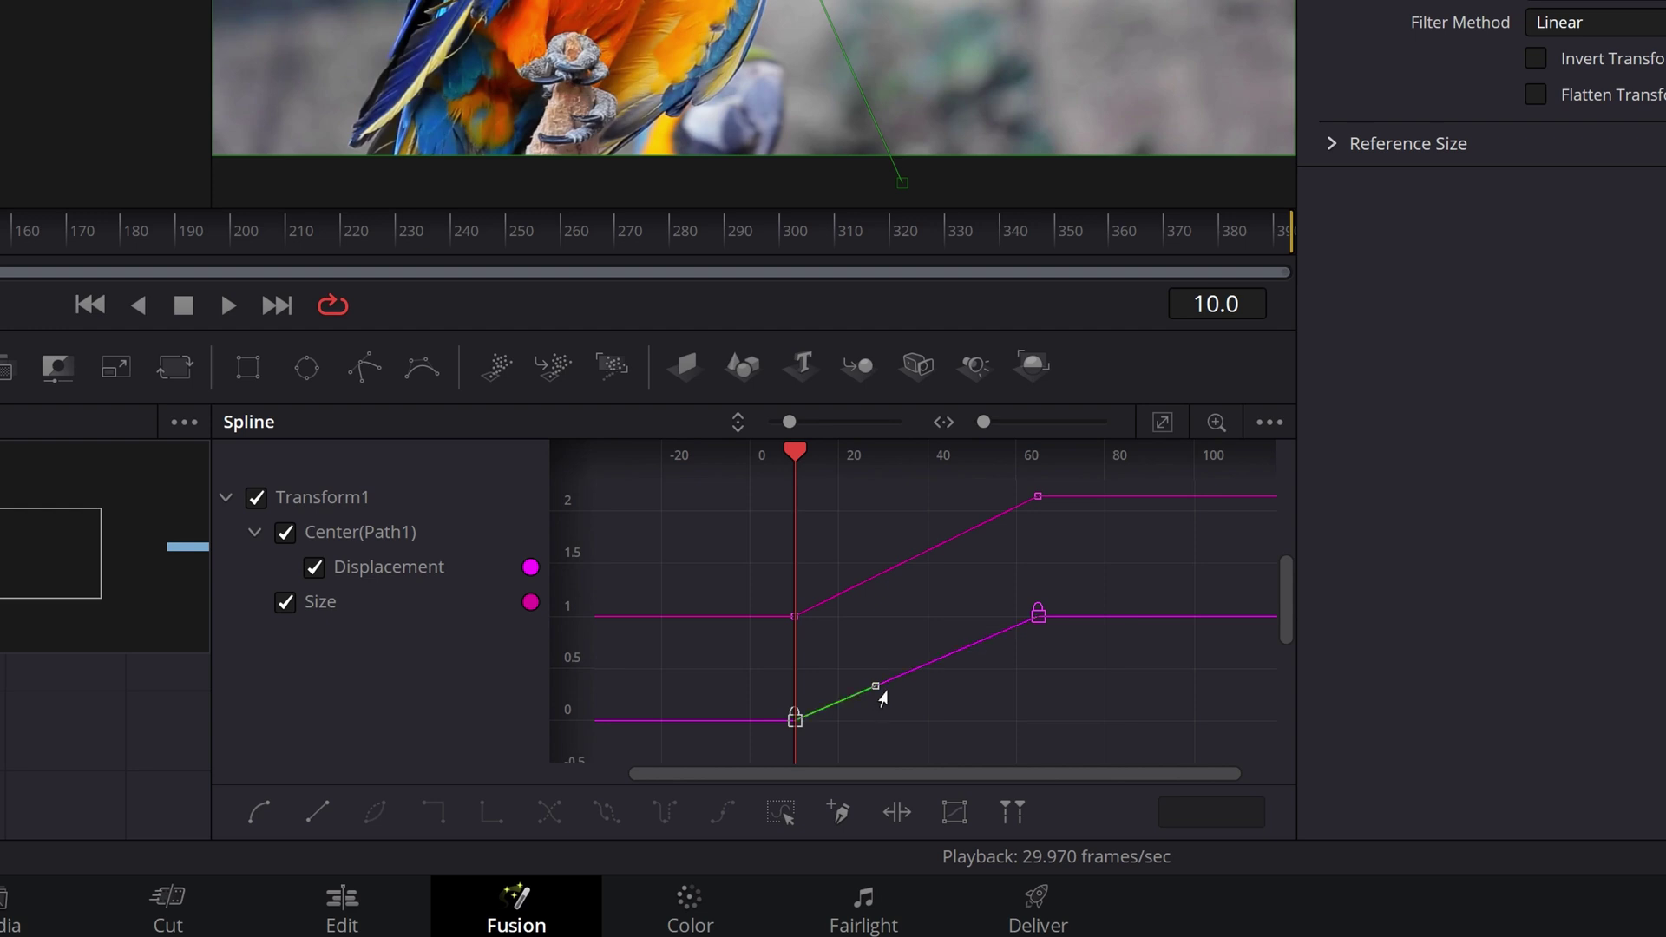
left_click_drag(879, 691, 889, 725)
left_click(796, 617)
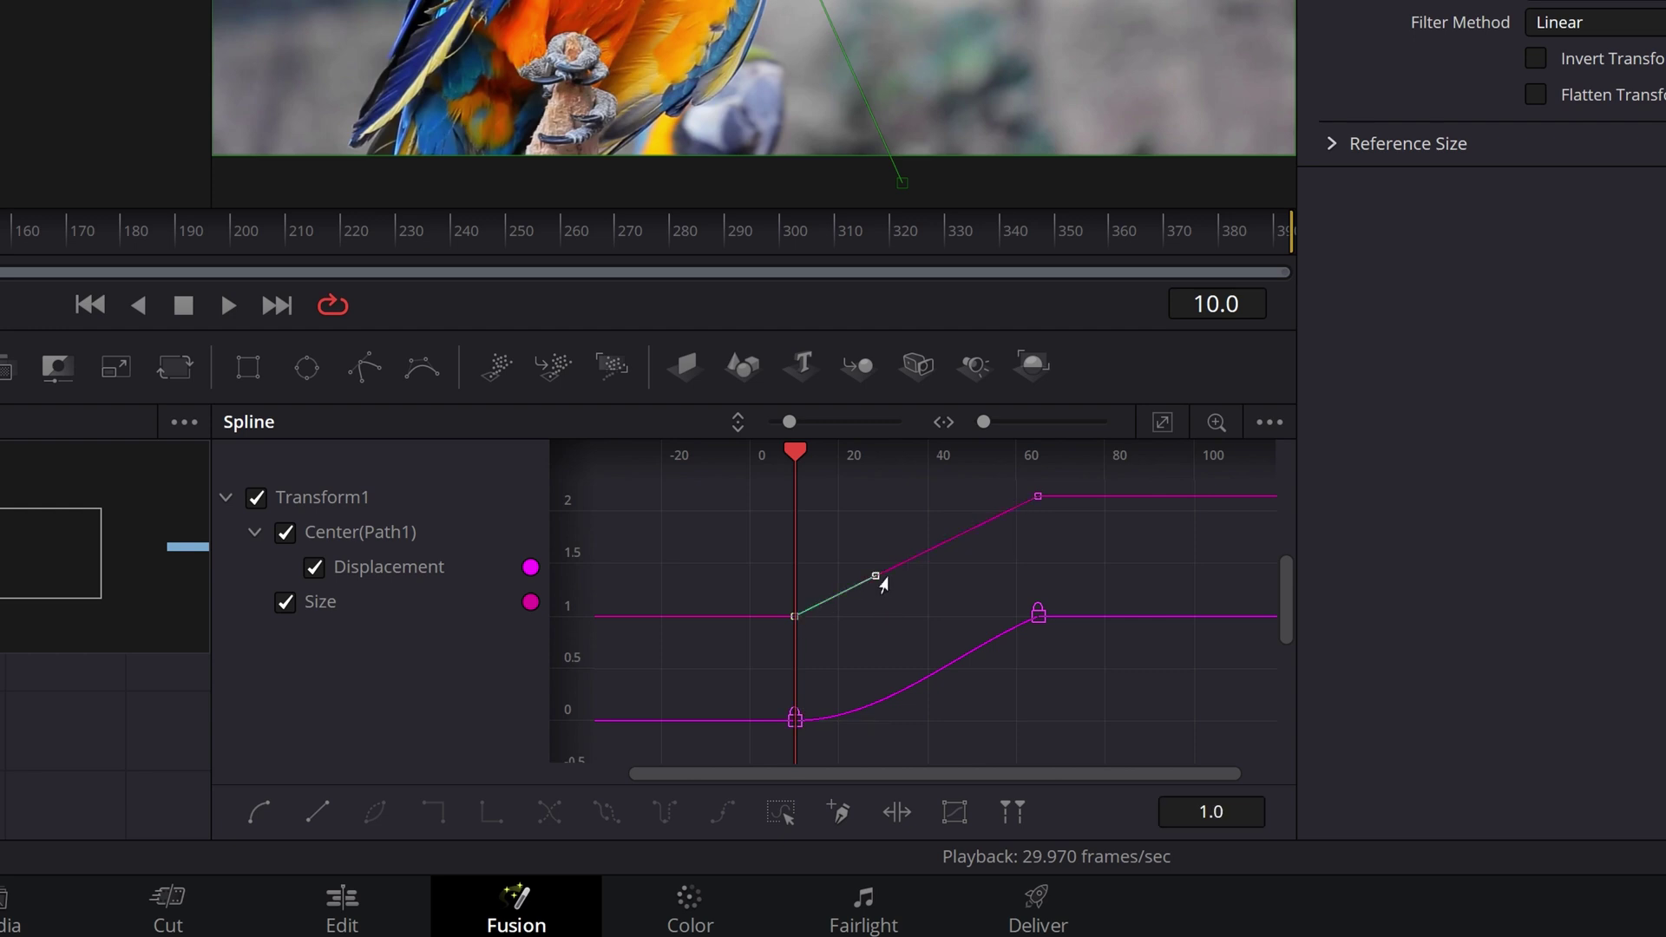
left_click_drag(884, 587, 888, 625)
- Flatten the Size and Displacement handles at frame 60 so both curves ease in
left_click(1039, 615)
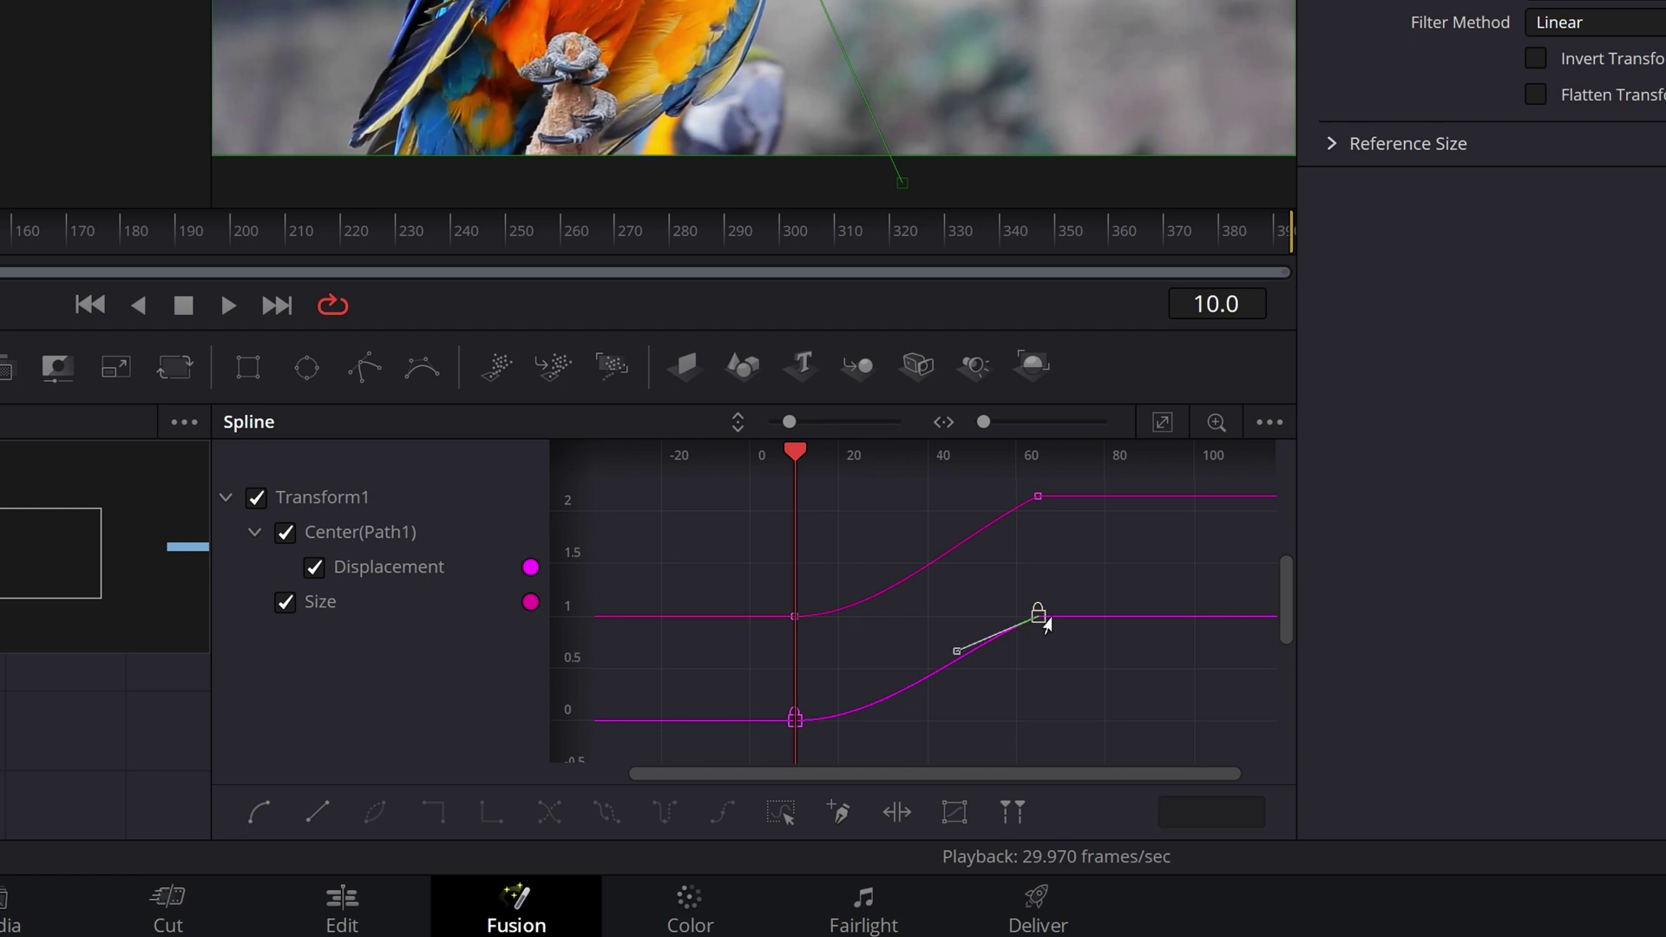
left_click_drag(964, 664, 961, 632)
left_click(1038, 497)
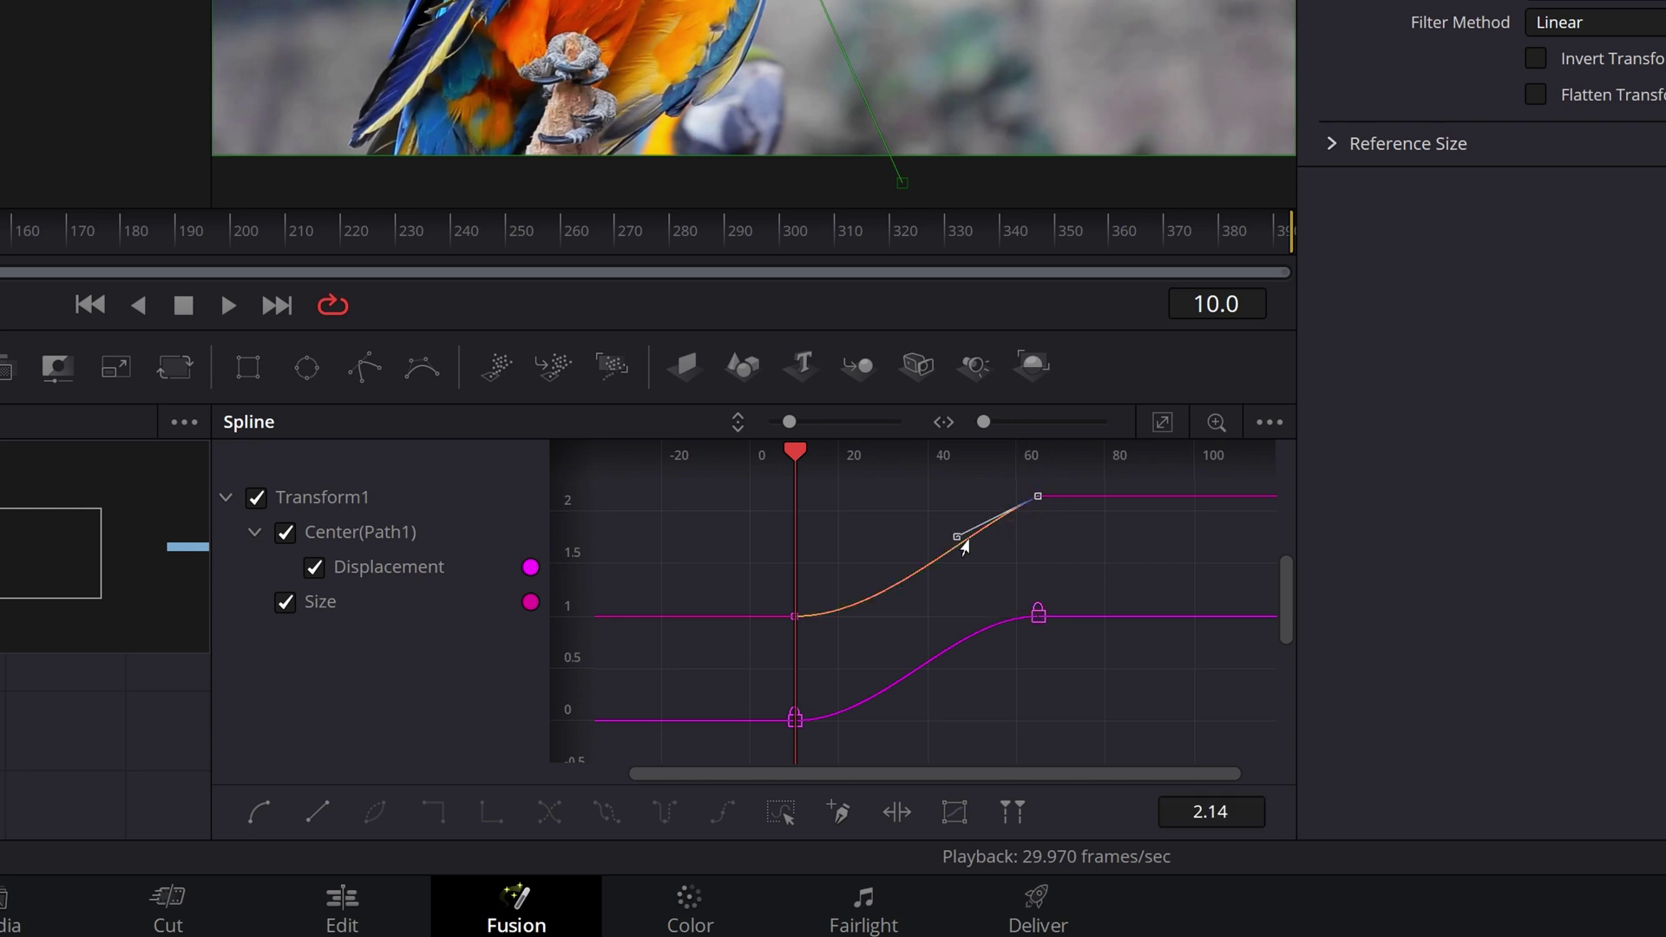
left_click_drag(959, 540, 957, 508)
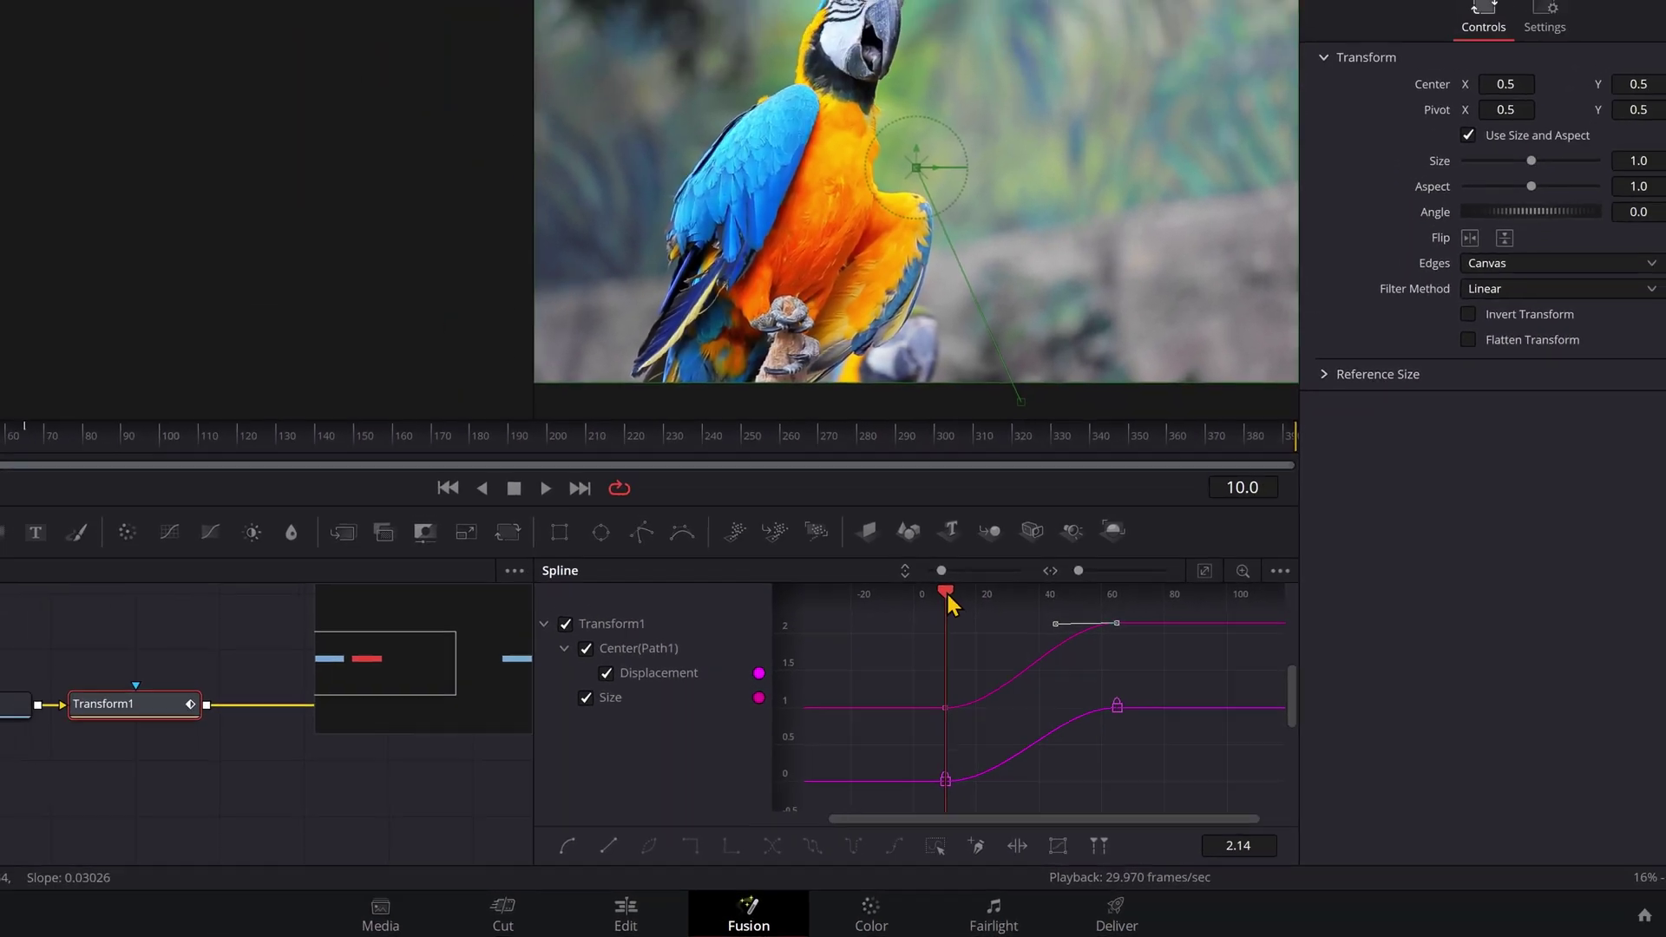
- Rewind to just before frame 0 and play the eased push-in to the head close-up
left_click(903, 575)
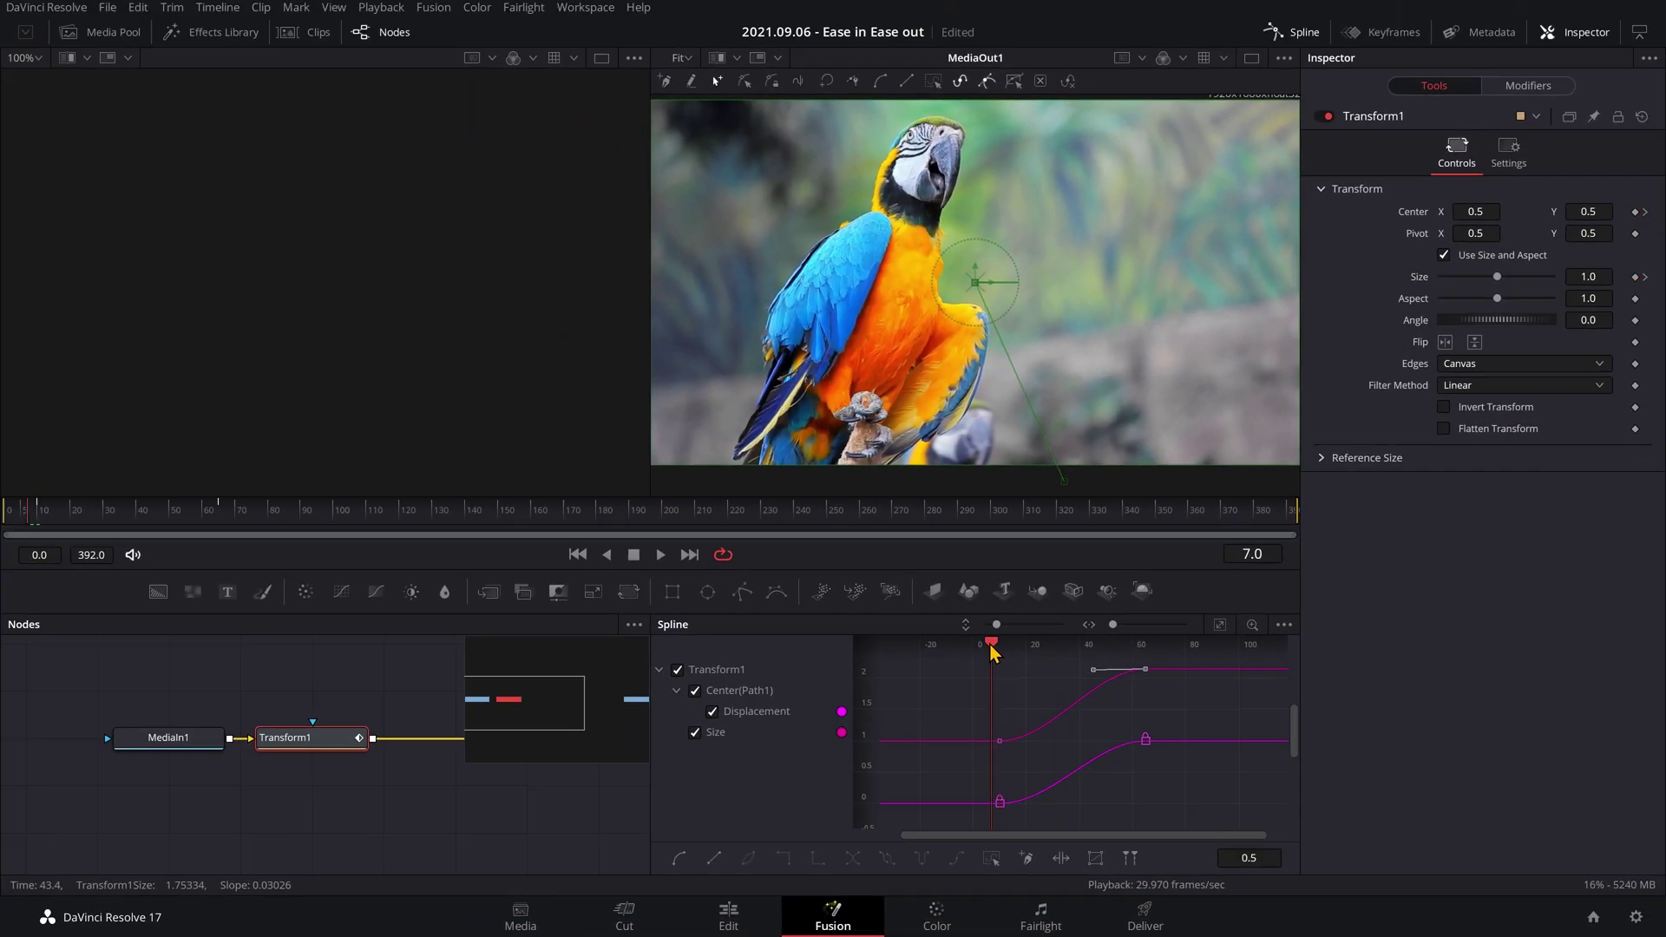
left_click_drag(994, 653, 972, 655)
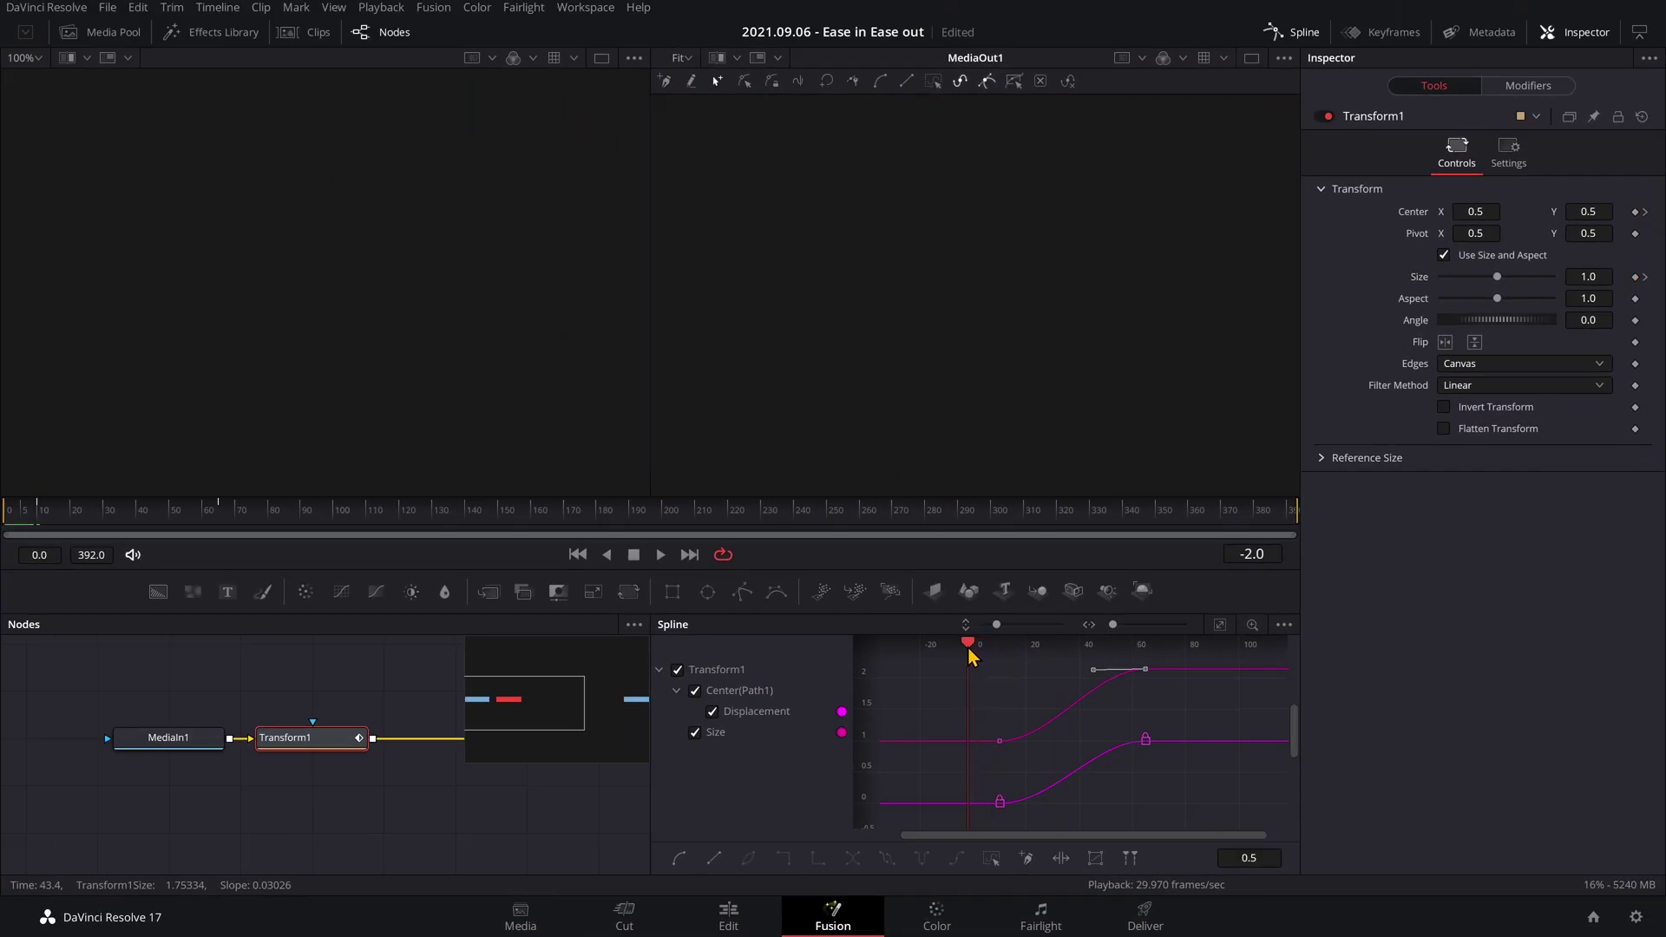
key("space")
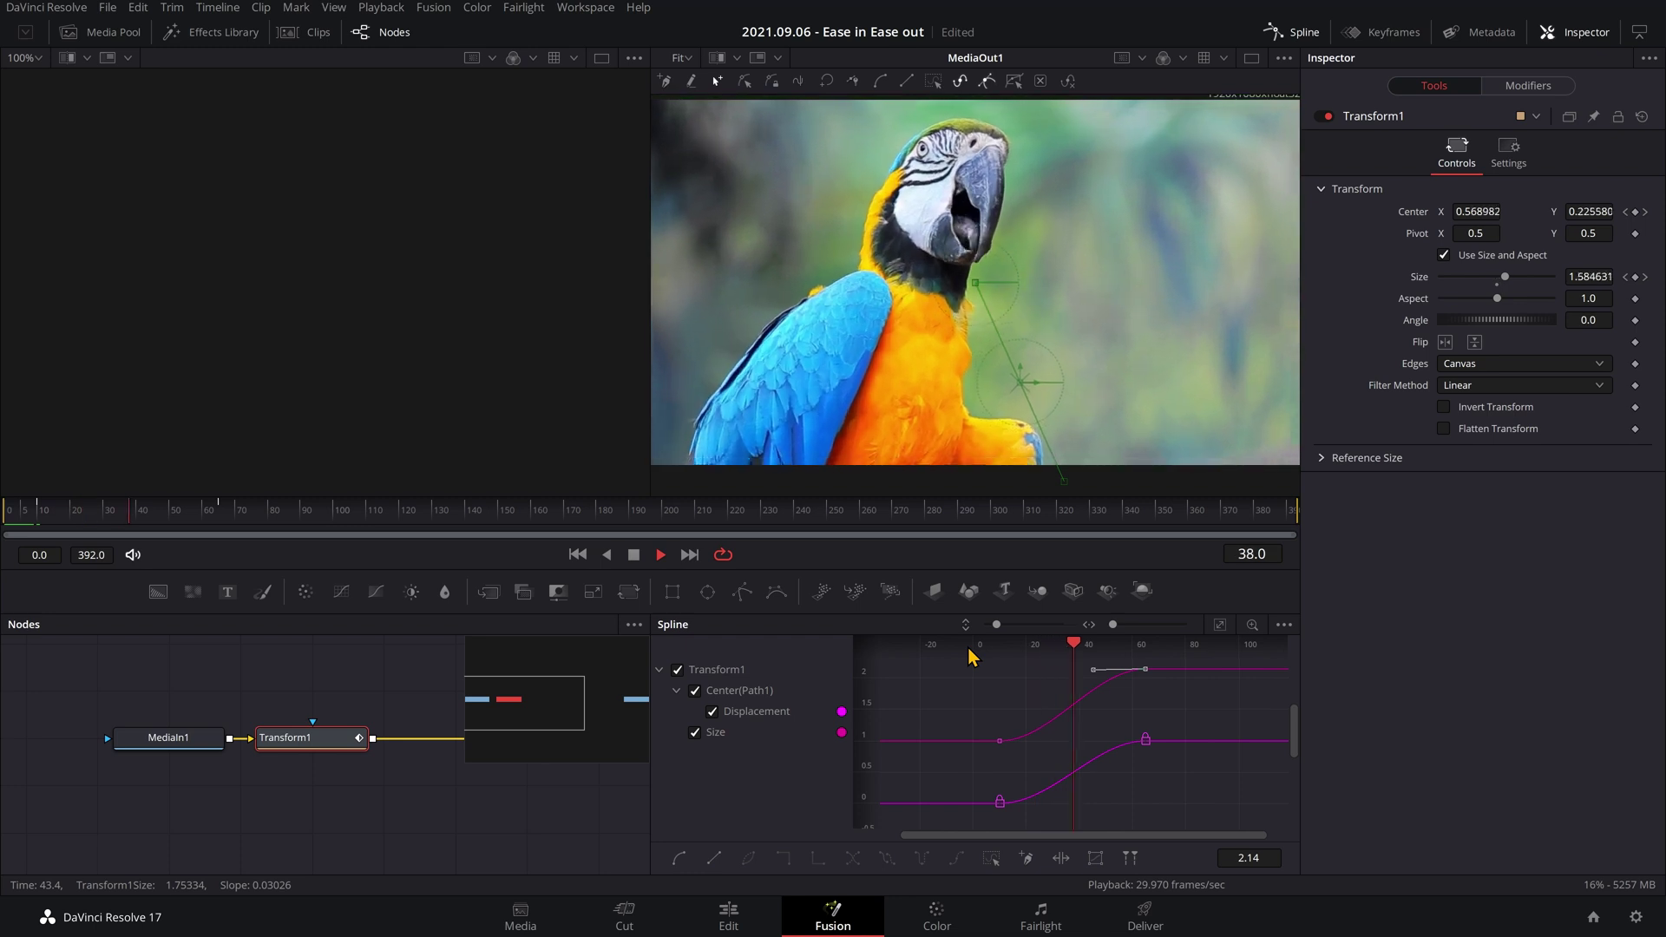
key("space")
key("space")
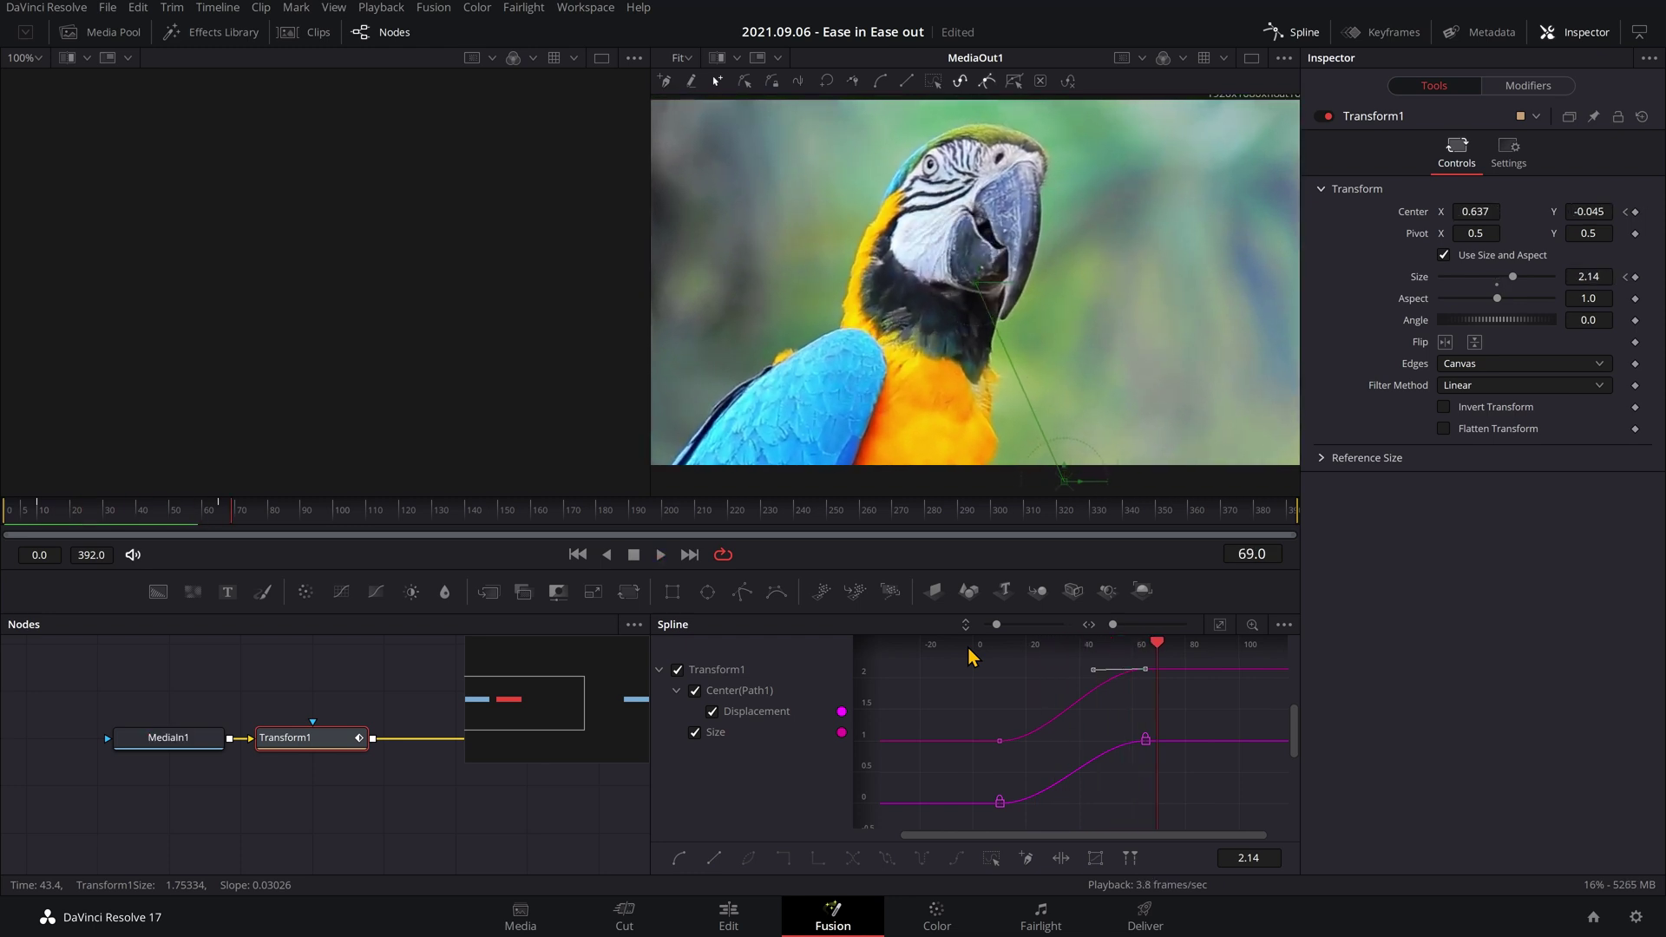